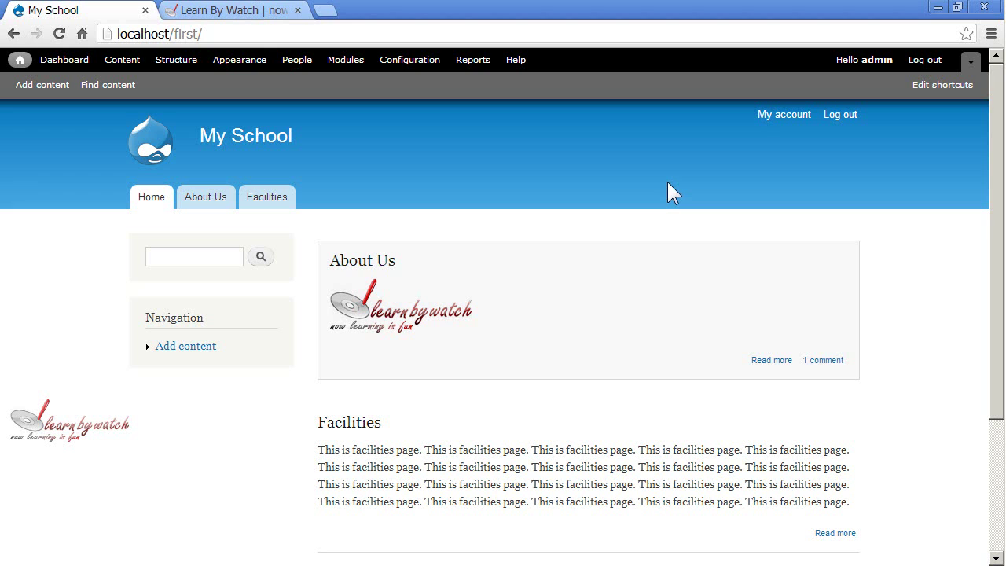
Leave the add-content view and go to the Modules administration page
click(203, 348)
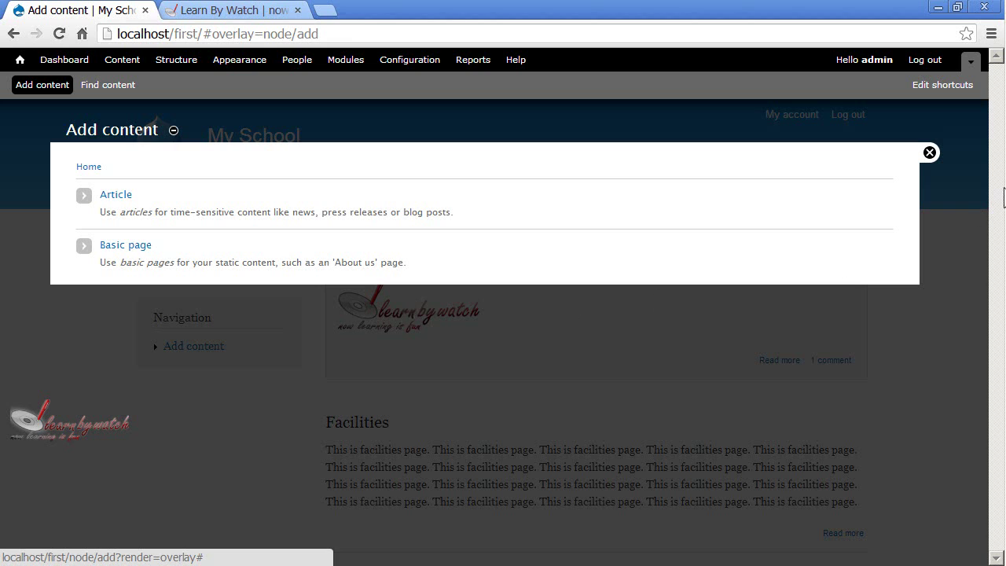
click(930, 153)
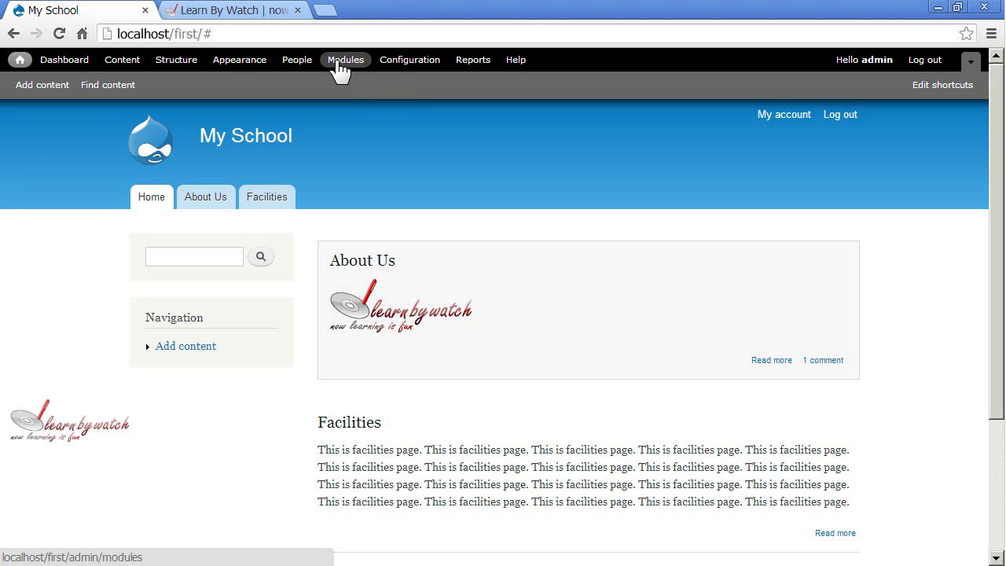
click(339, 70)
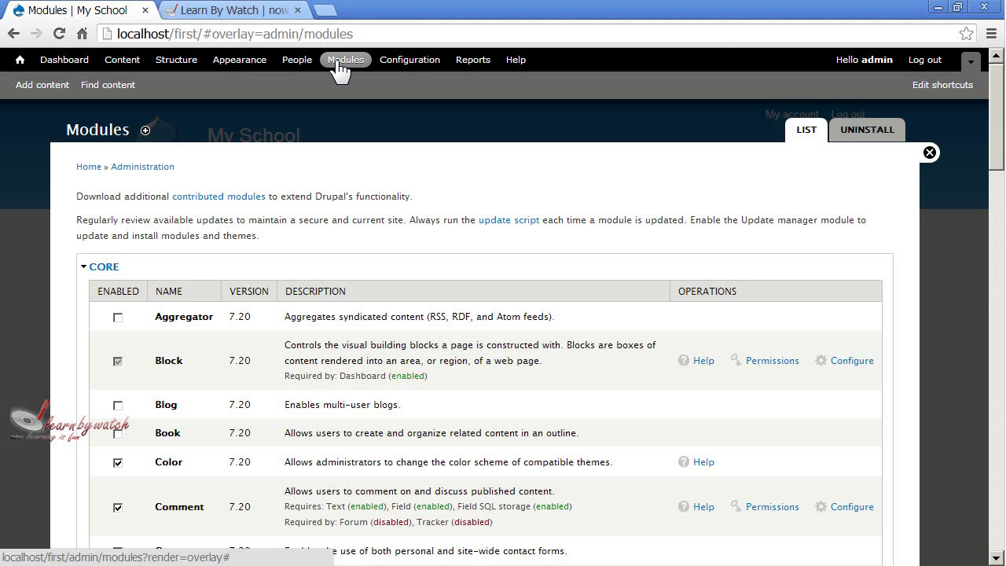
scroll(372, 263, down, 6)
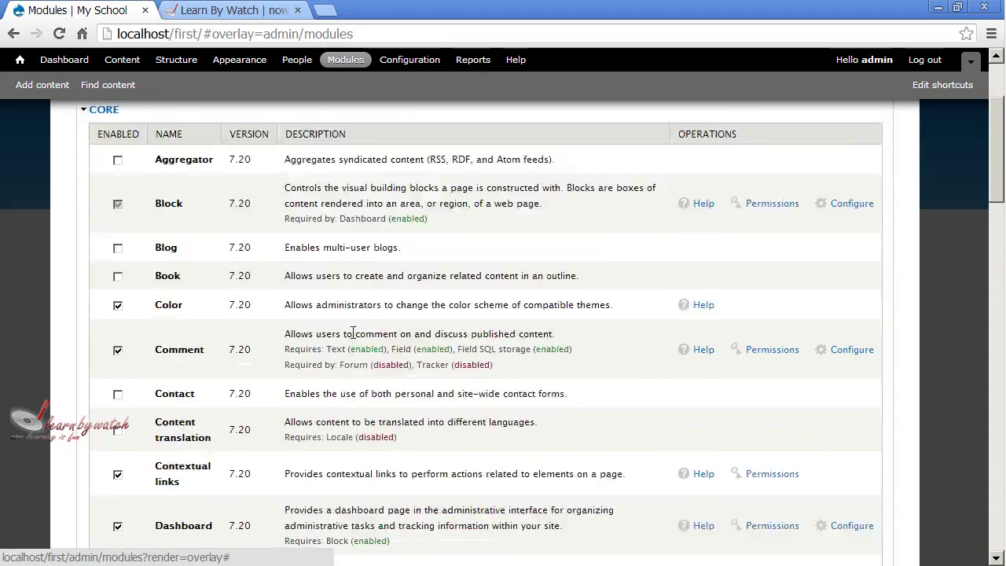
scroll(351, 342, down, 15)
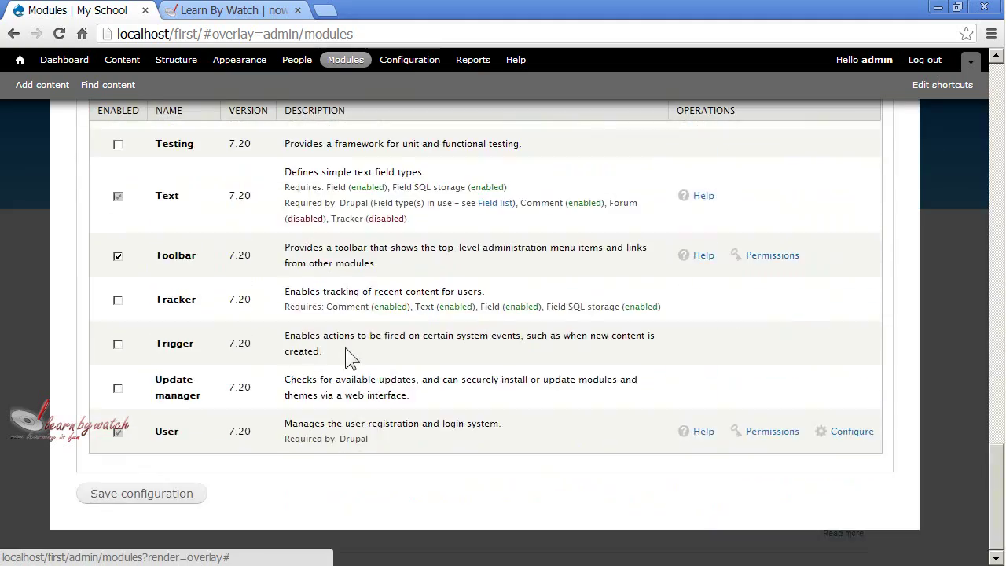
scroll(345, 347, up, 5)
scroll(345, 347, up, 15)
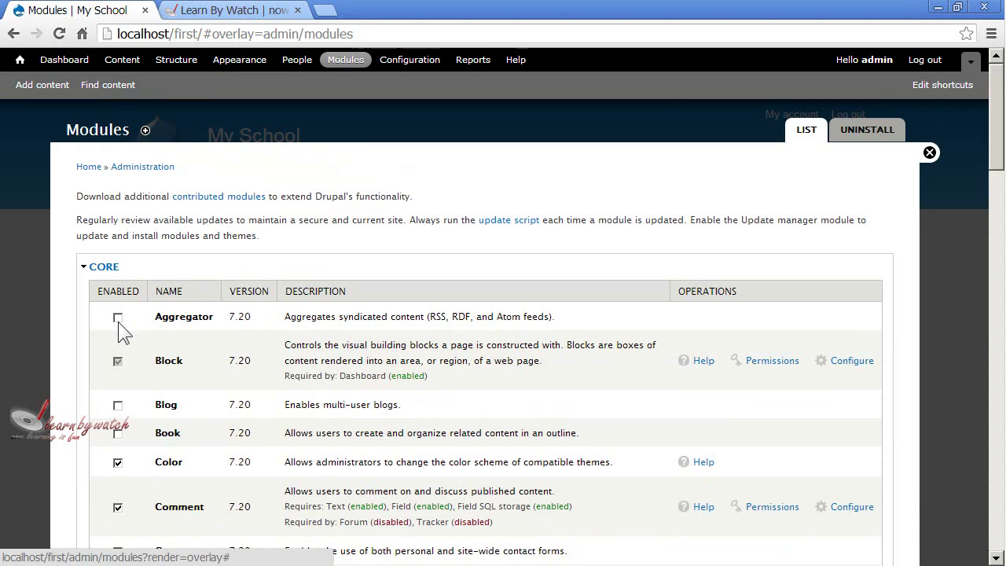
drag(154, 317, 201, 319)
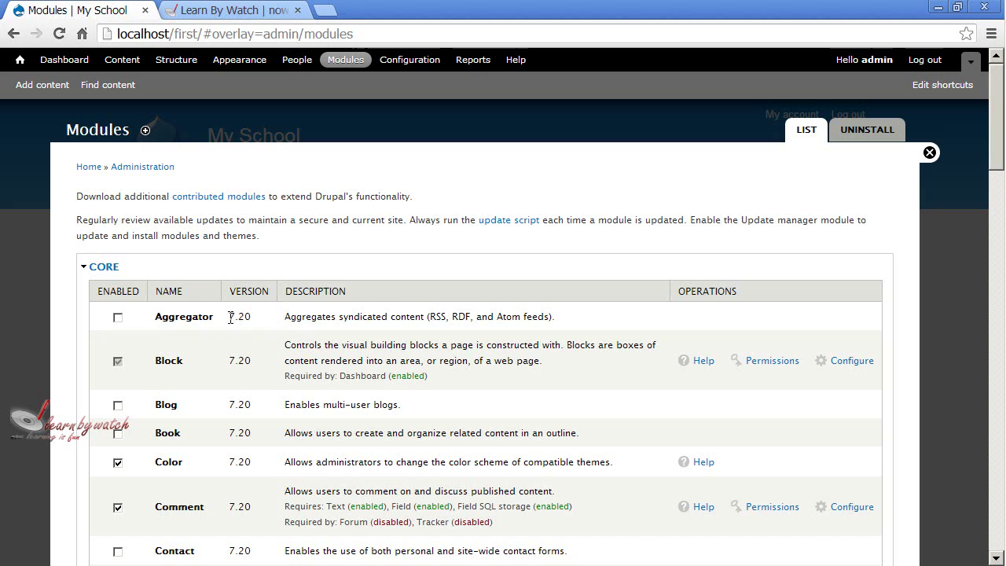
drag(290, 317, 545, 316)
click(546, 317)
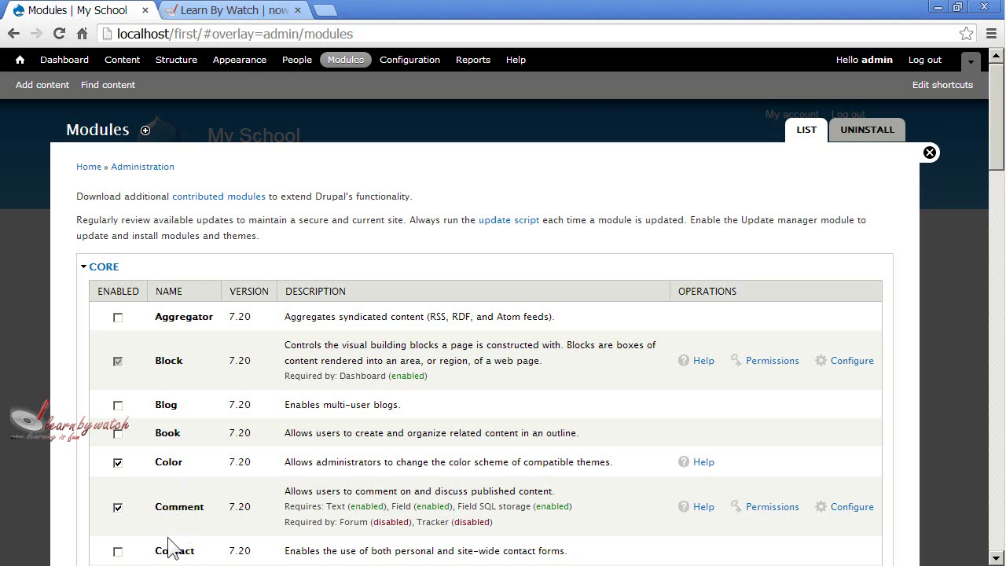
scroll(186, 528, down, 1)
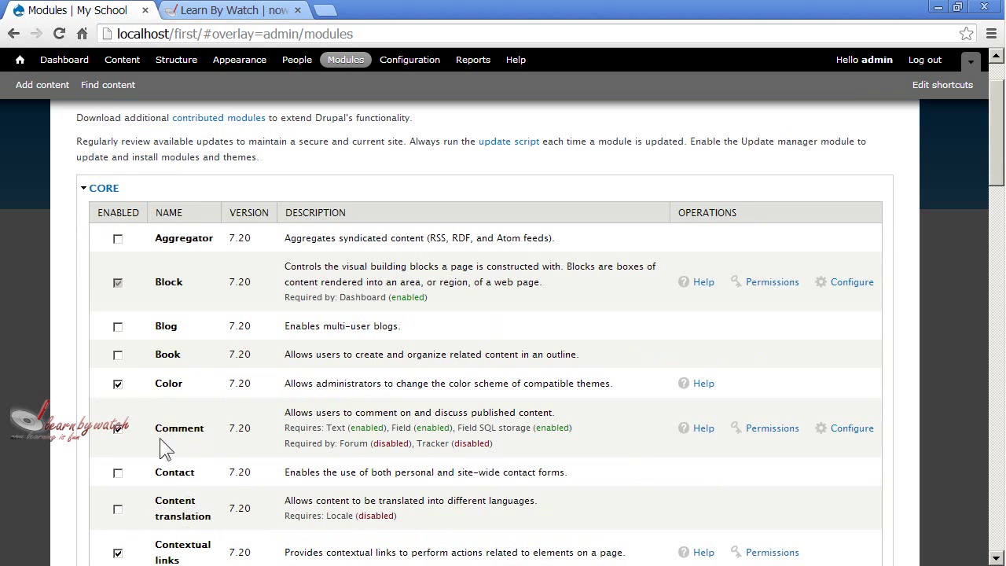
drag(289, 472, 572, 474)
click(572, 473)
Save the configuration at the bottom of the Modules page so Contact is enabled
scroll(370, 456, down, 6)
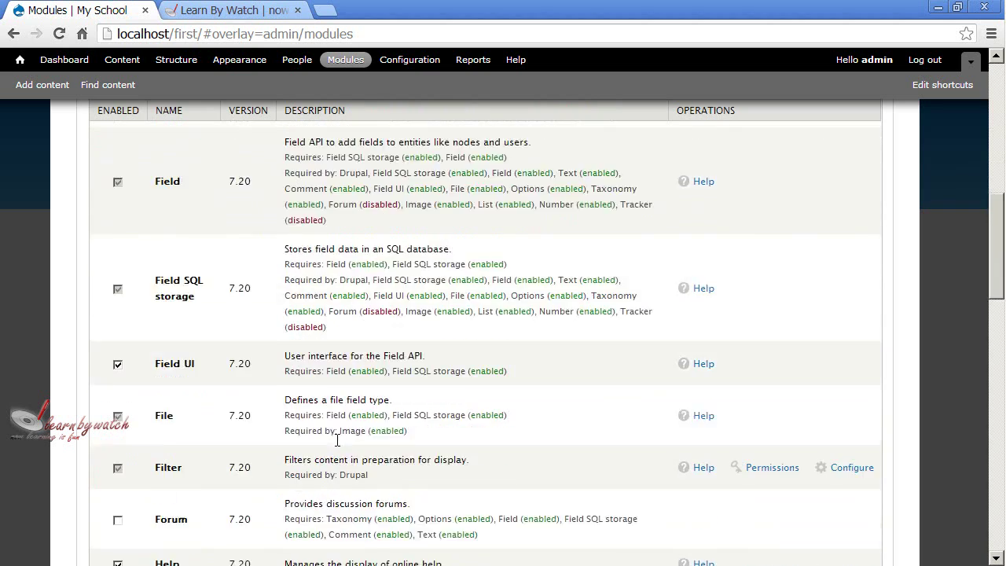
scroll(338, 439, down, 12)
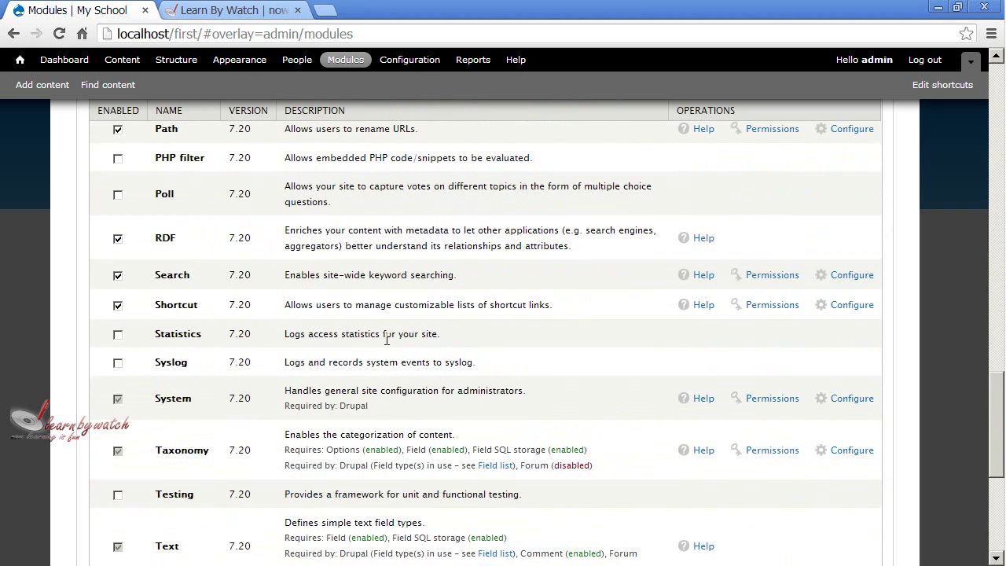
scroll(386, 339, down, 5)
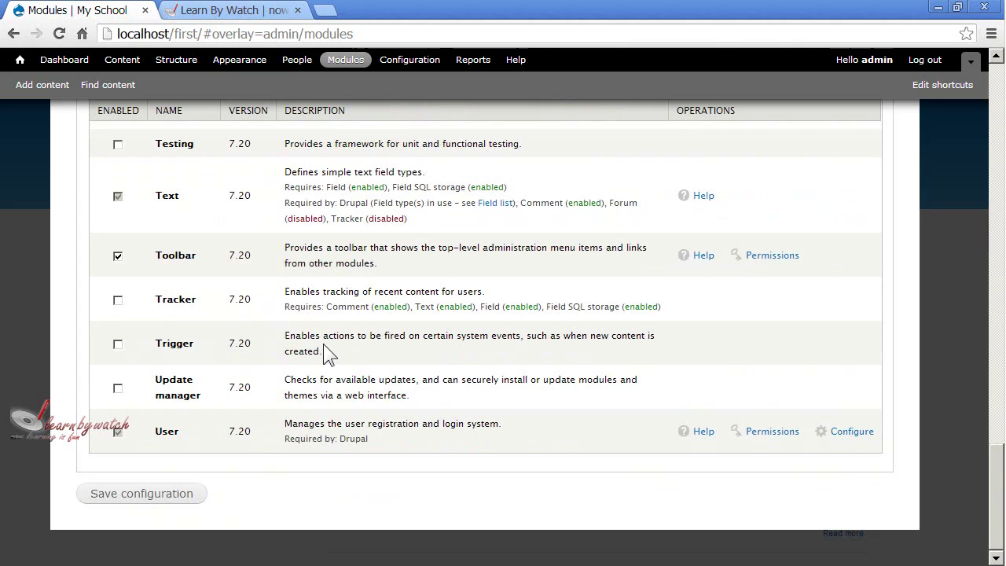
click(169, 495)
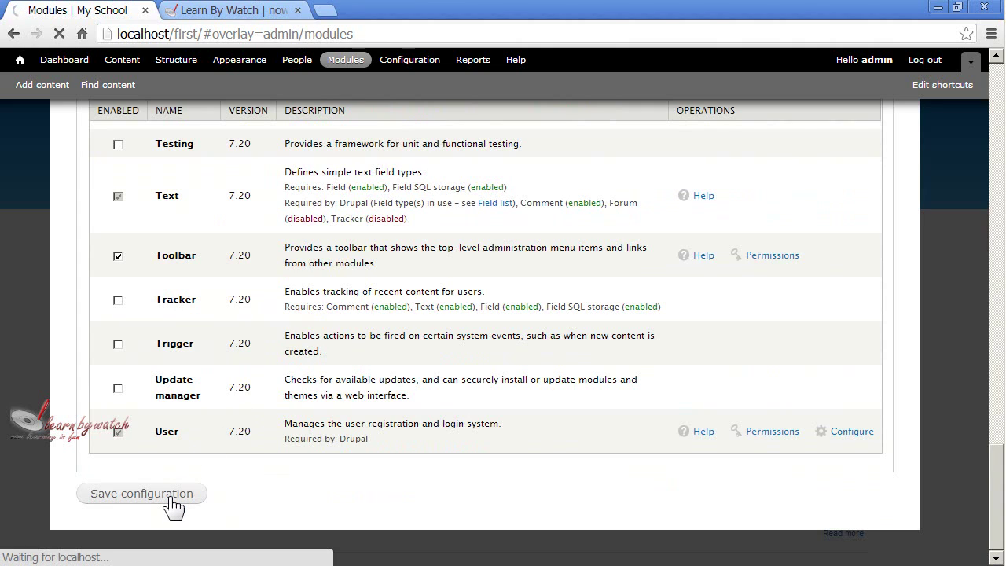
scroll(501, 381, up, 3)
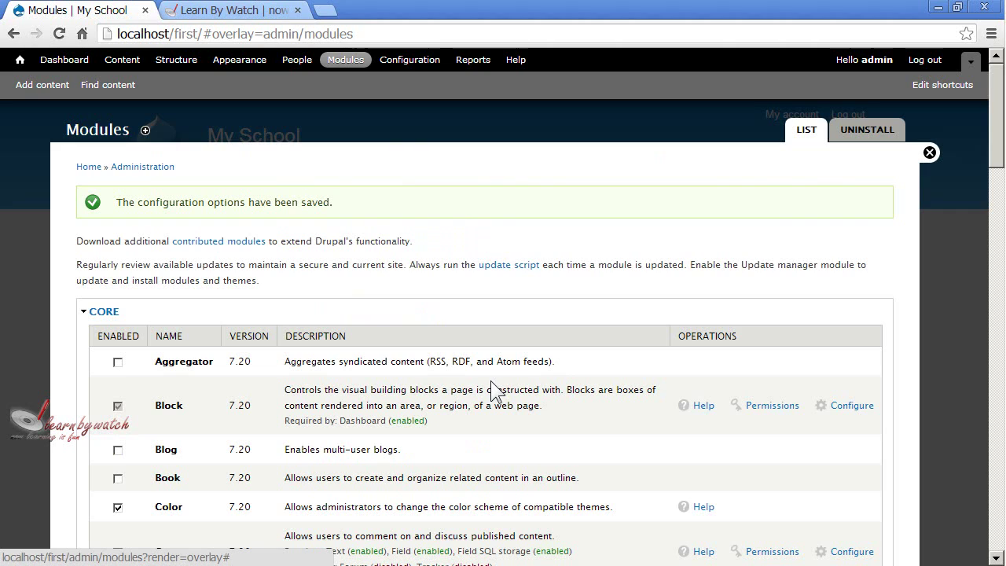
Open the Contact module's Configure settings from the Modules list
drag(129, 202, 338, 202)
click(355, 202)
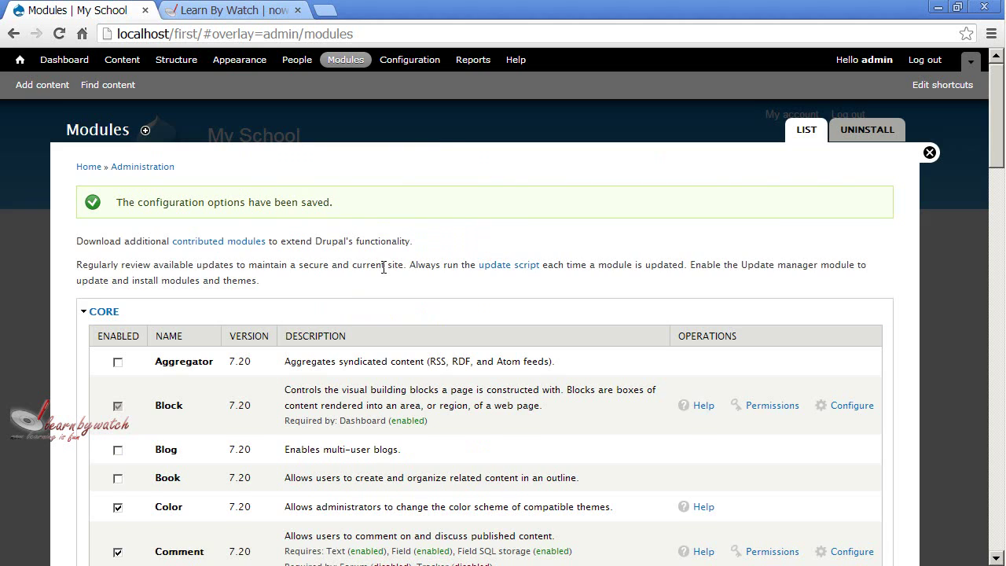
scroll(384, 267, down, 2)
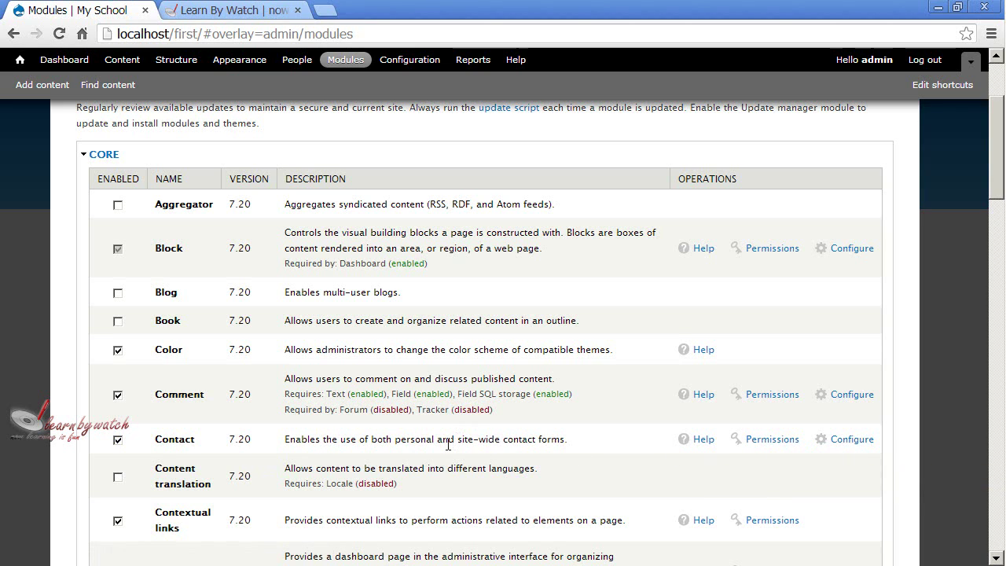
click(846, 445)
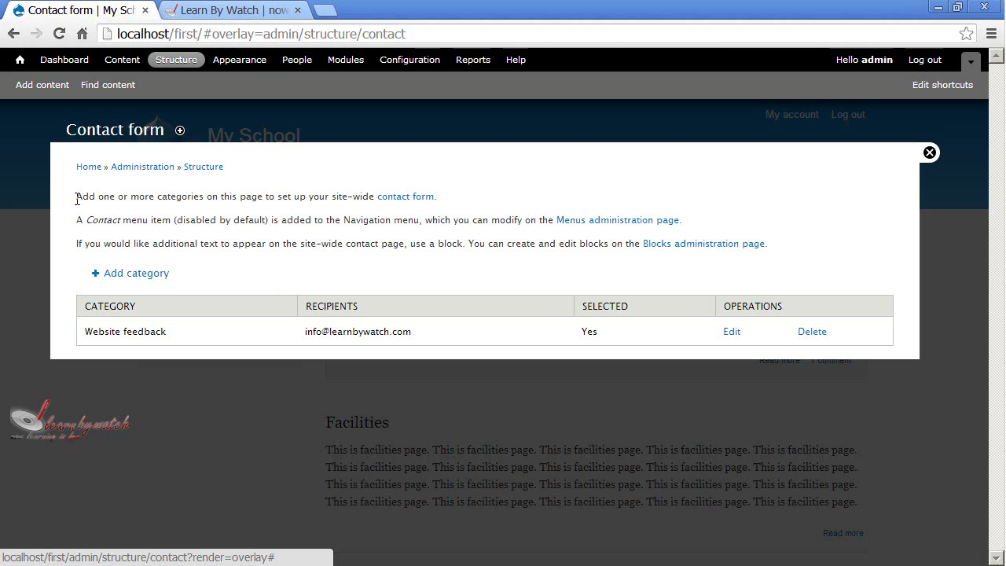
drag(77, 197, 353, 197)
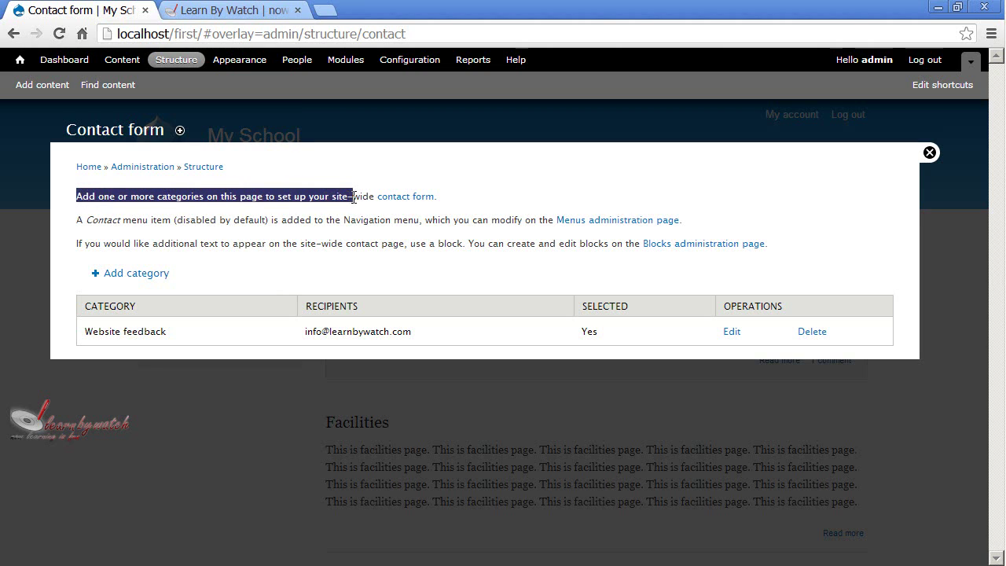
click(348, 219)
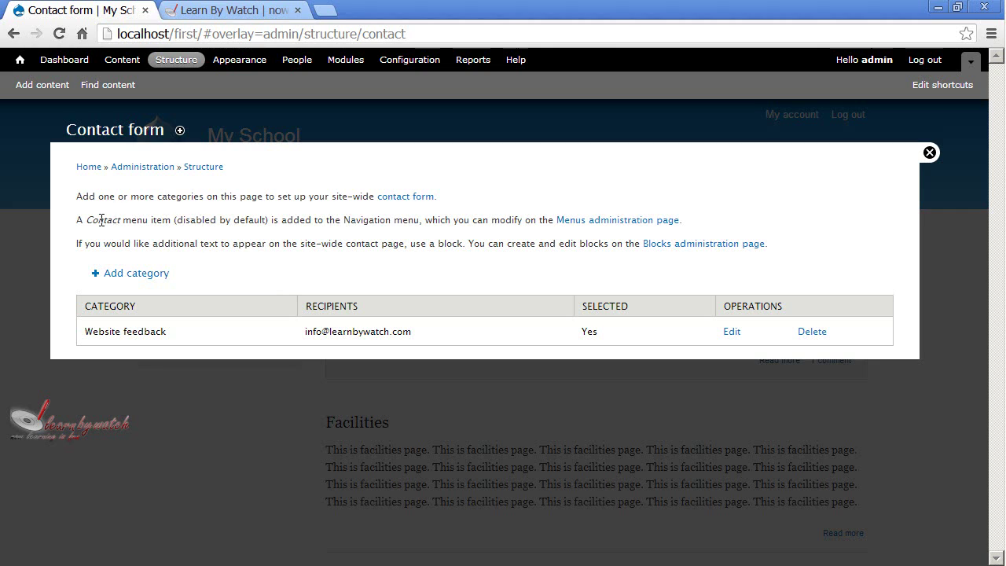
drag(83, 220, 266, 222)
click(265, 222)
drag(86, 220, 119, 220)
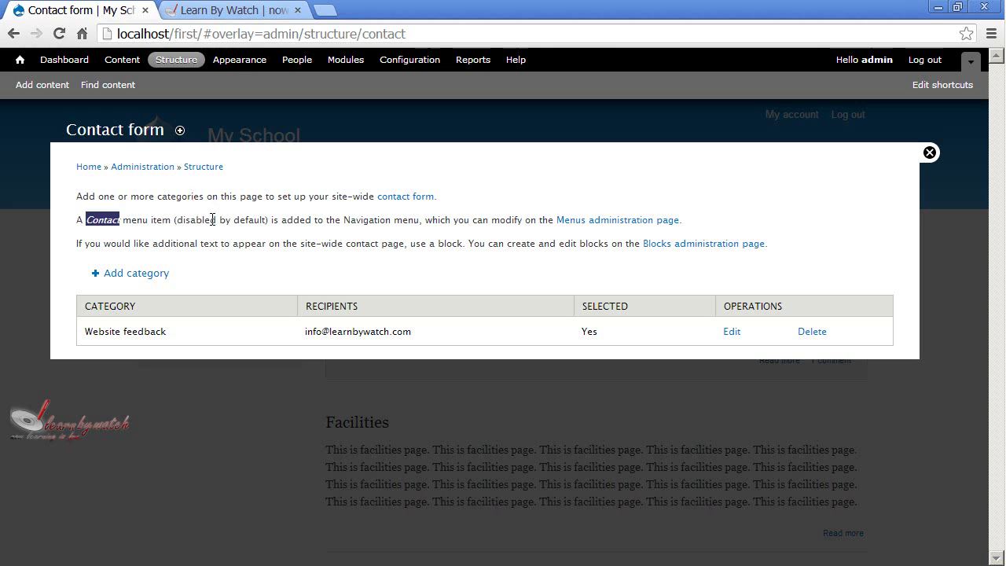
drag(212, 220, 249, 220)
drag(269, 221, 424, 236)
click(424, 230)
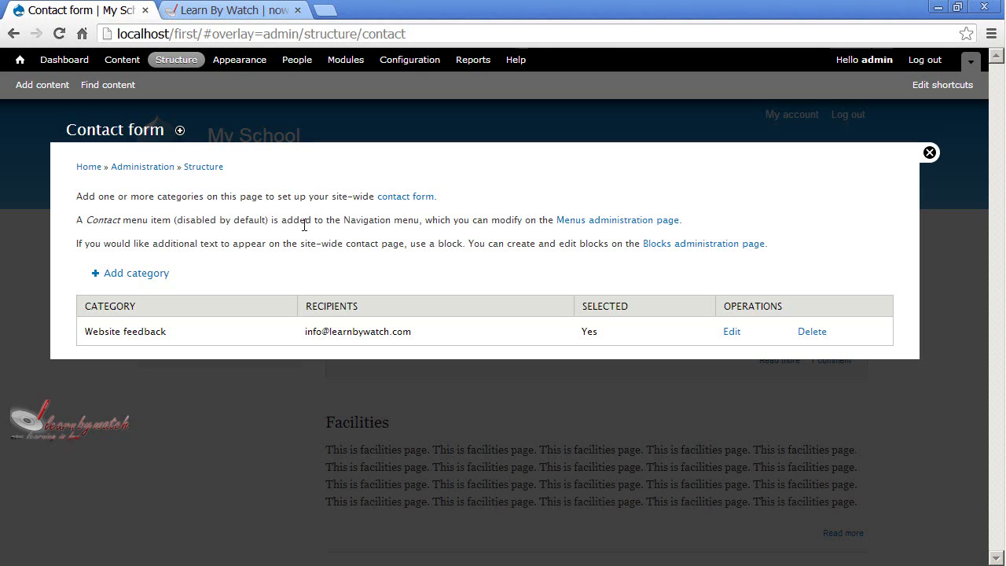
drag(343, 222, 528, 227)
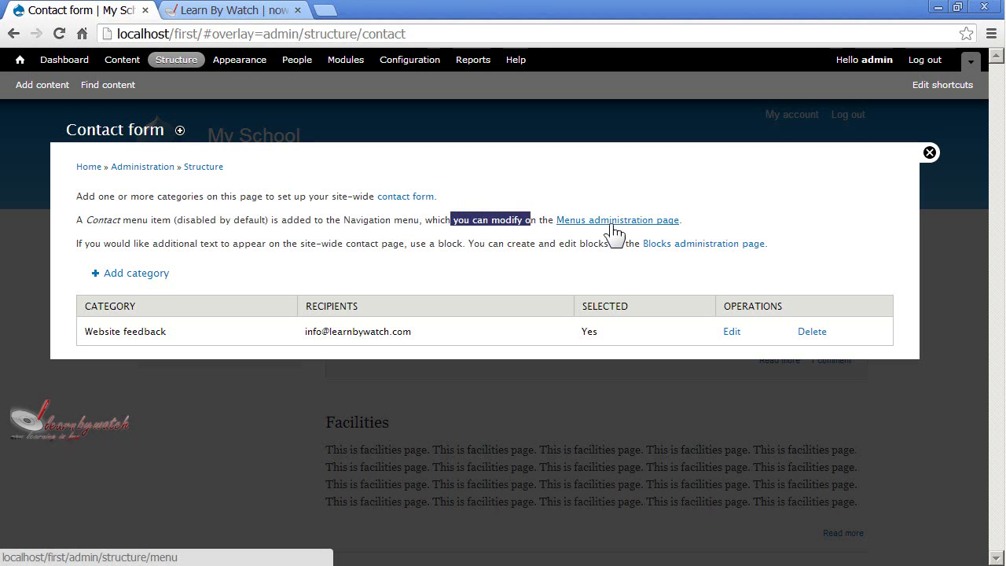
click(377, 243)
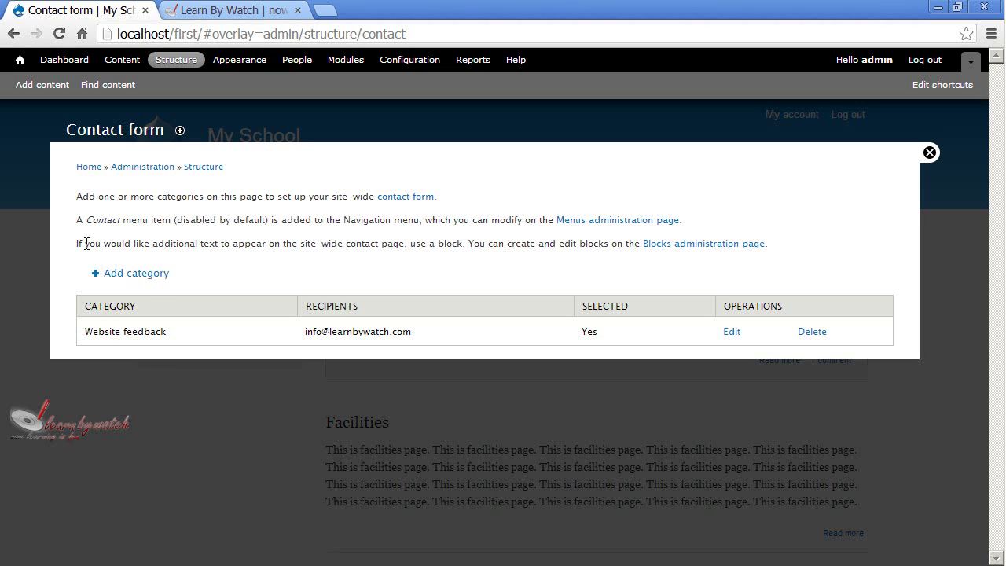
drag(87, 243, 632, 253)
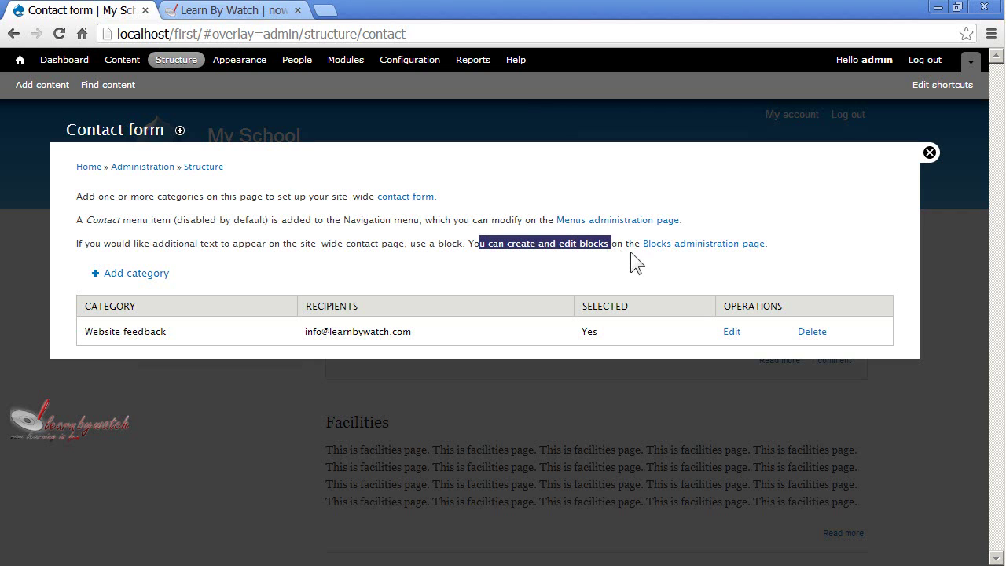
click(630, 278)
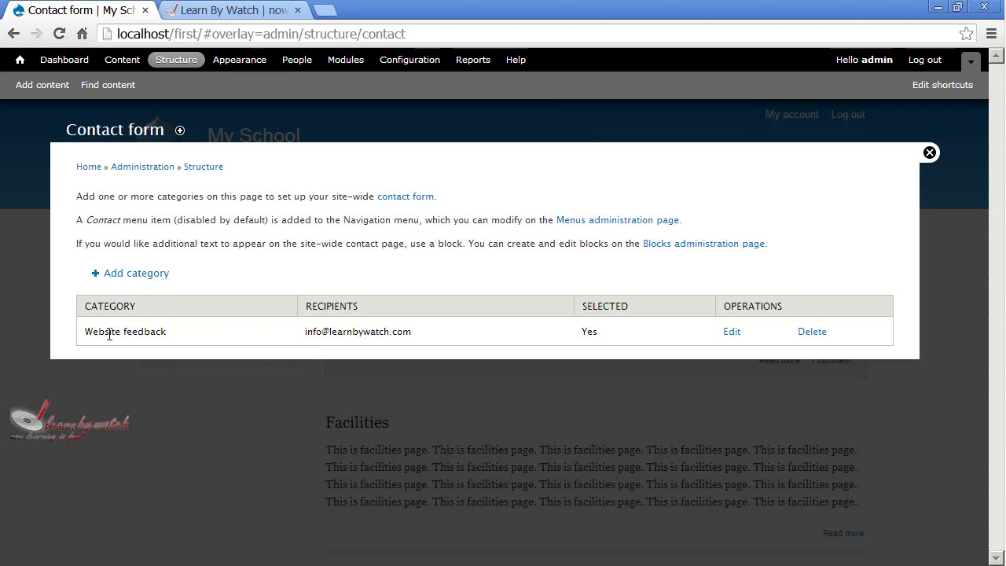
Review the Website feedback category and its recipient, then close the Contact form overlay
drag(85, 331, 166, 331)
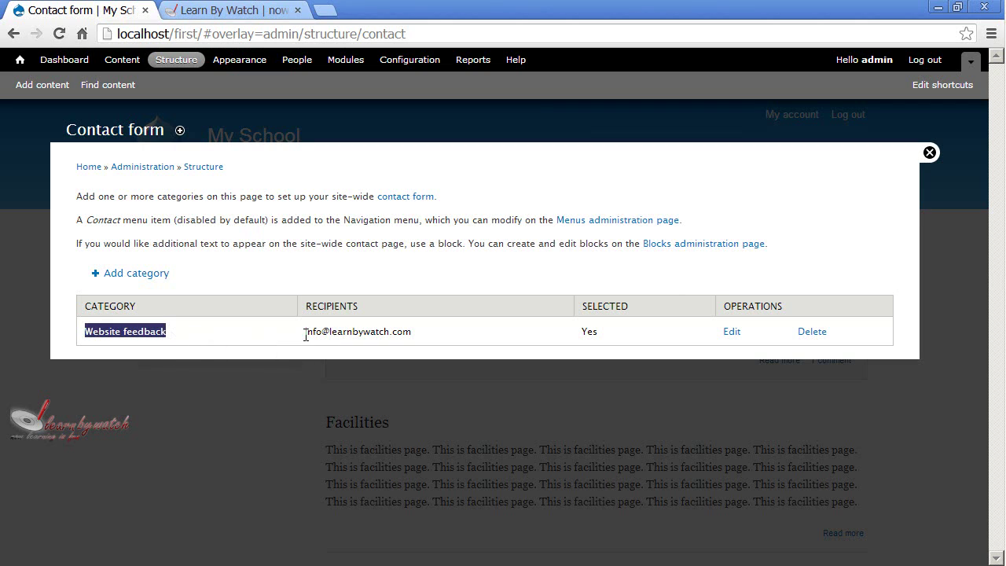
drag(305, 333, 418, 333)
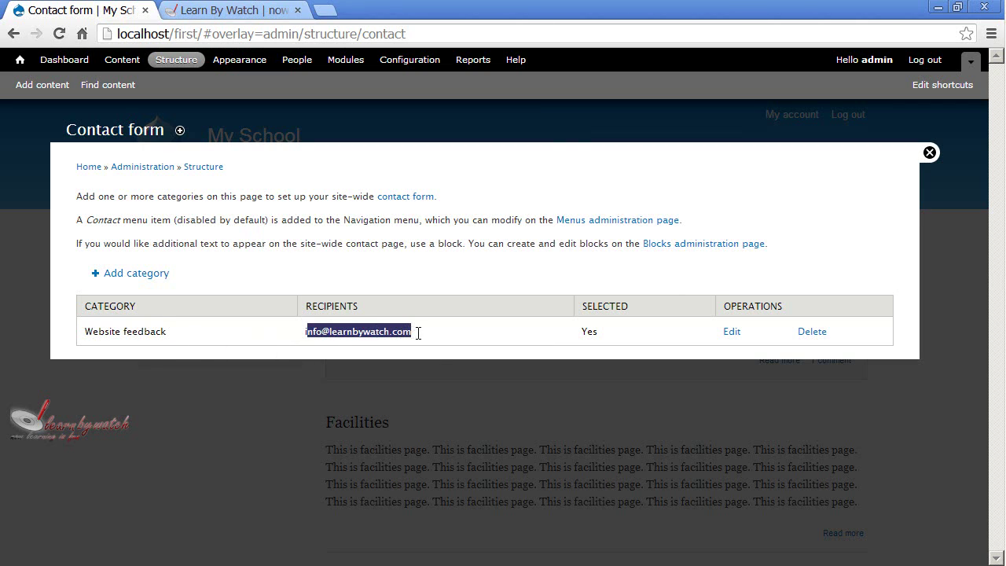
click(432, 330)
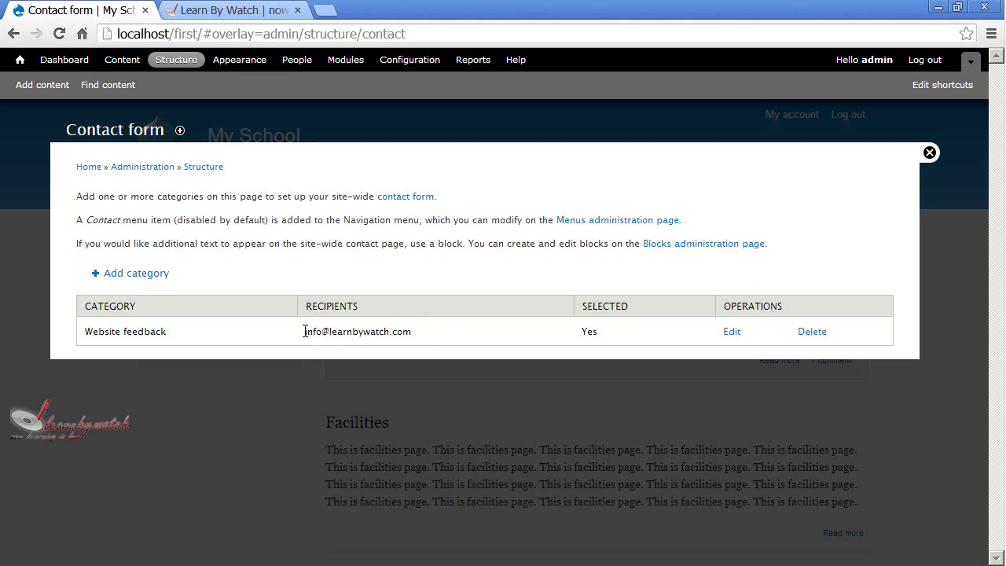
drag(305, 330, 415, 331)
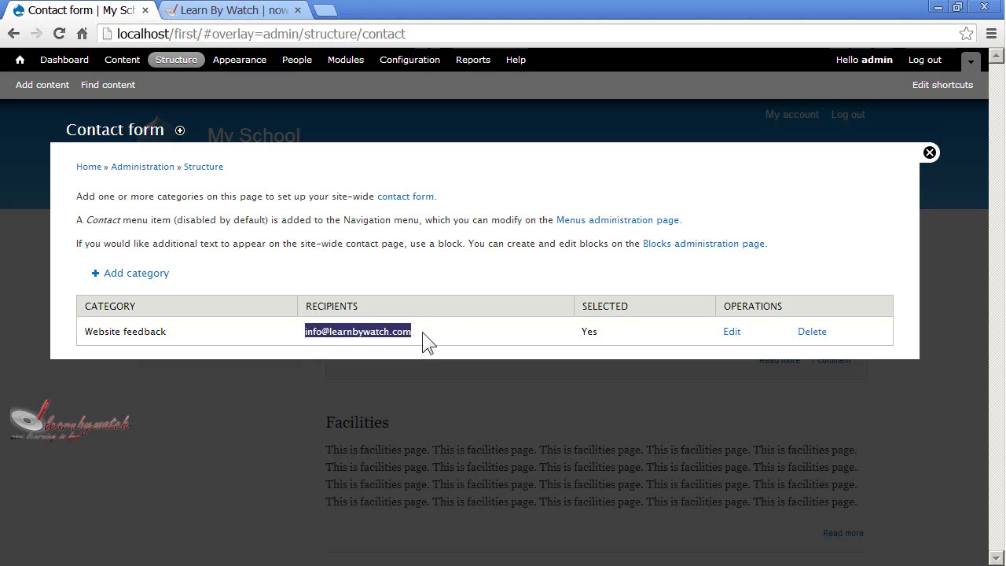
click(422, 332)
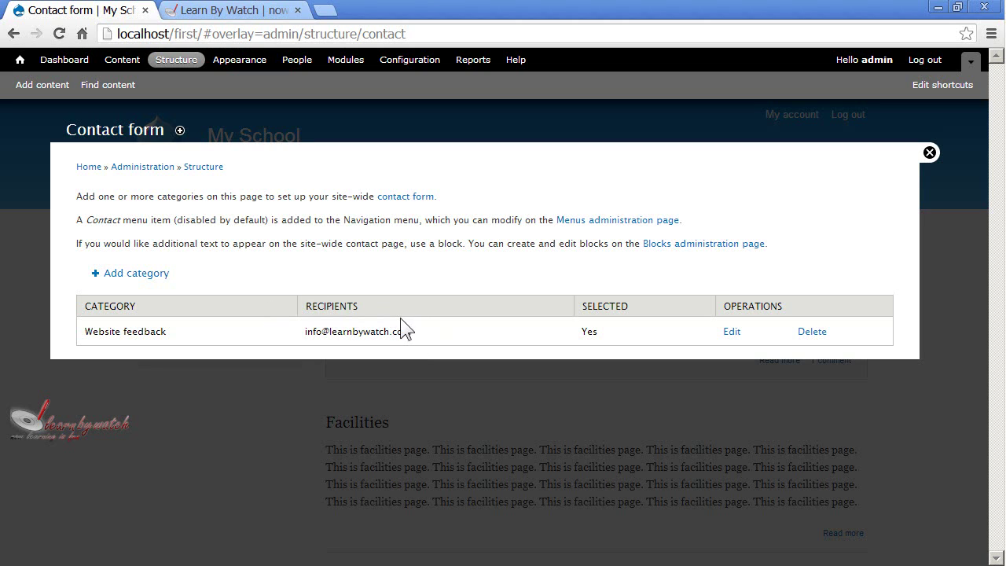
click(929, 154)
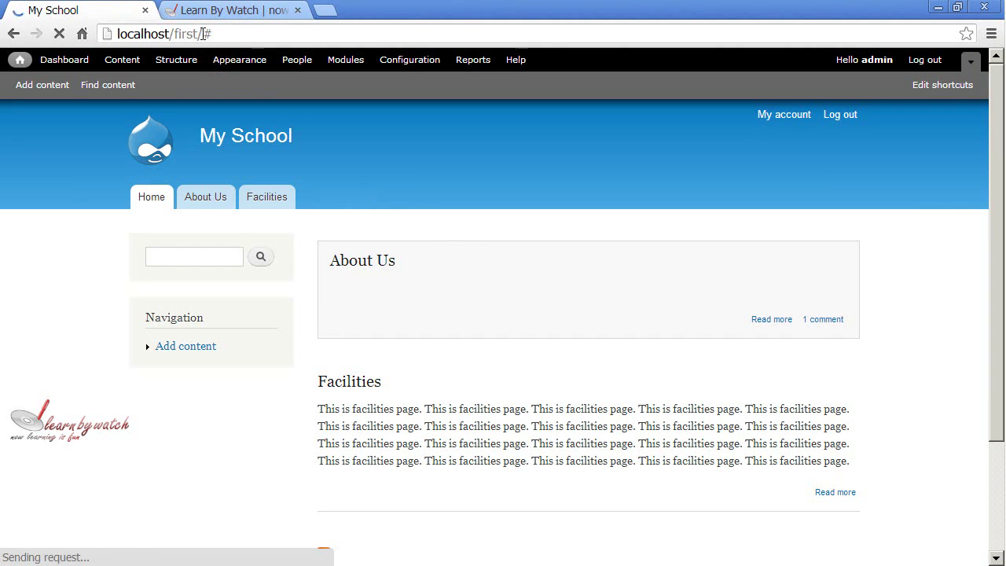
Load the site's contact page by replacing '#' in the web address with 'contact'
drag(203, 33, 240, 33)
text(contac)
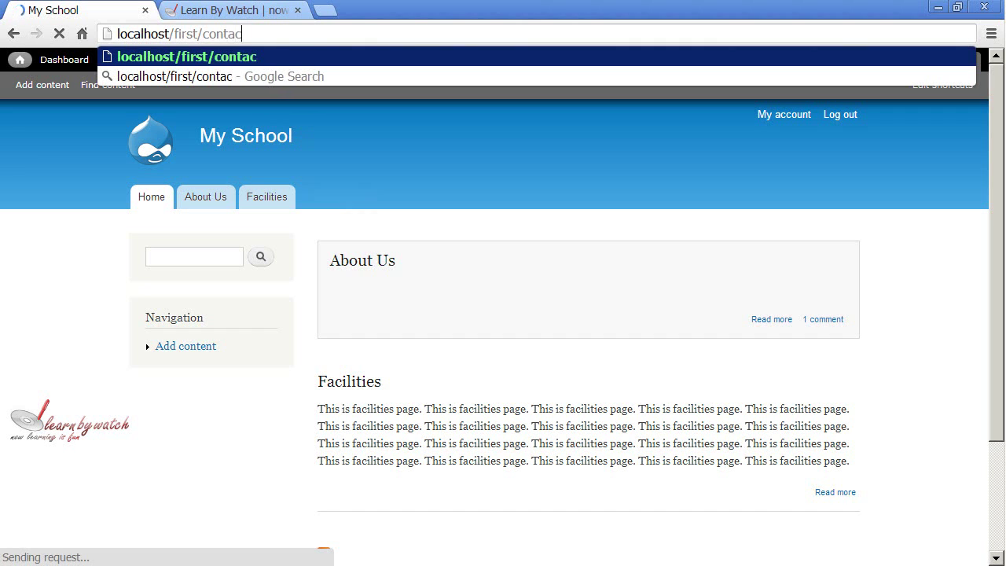
text(t)
key(Return)
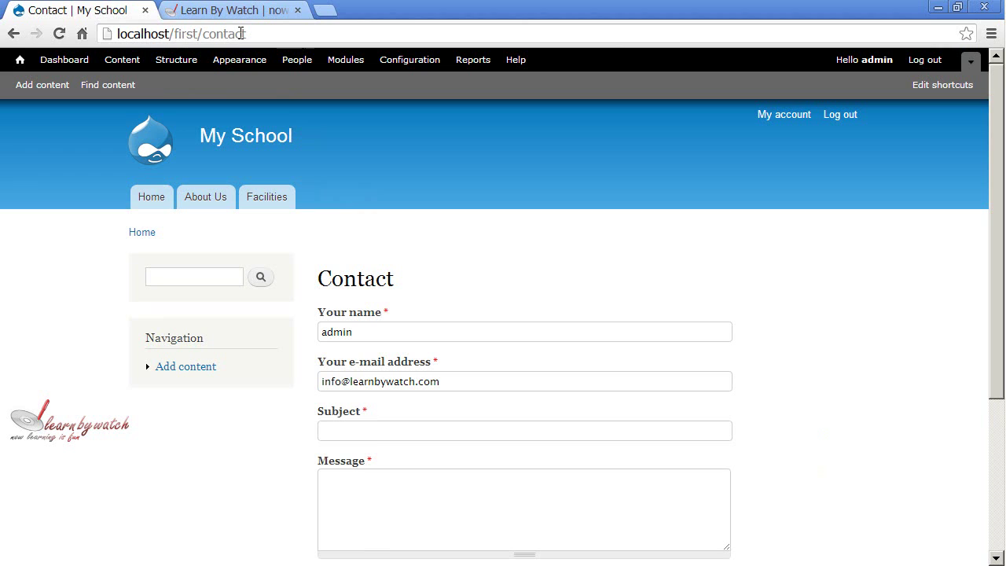
scroll(404, 303, down, 2)
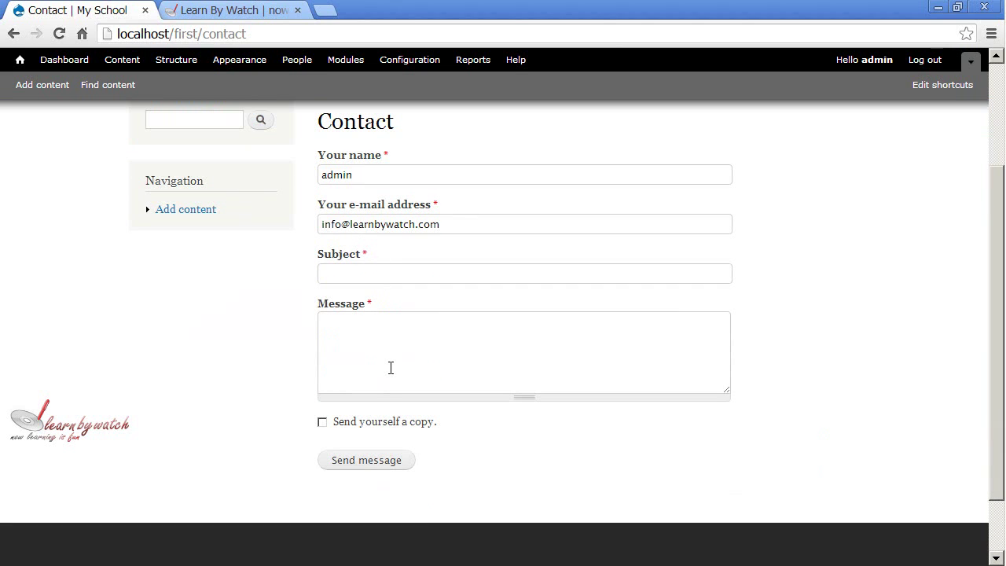
scroll(390, 367, up, 2)
scroll(407, 293, down, 2)
Check the prefilled name and e-mail fields, then tick 'Send yourself a copy'
click(370, 173)
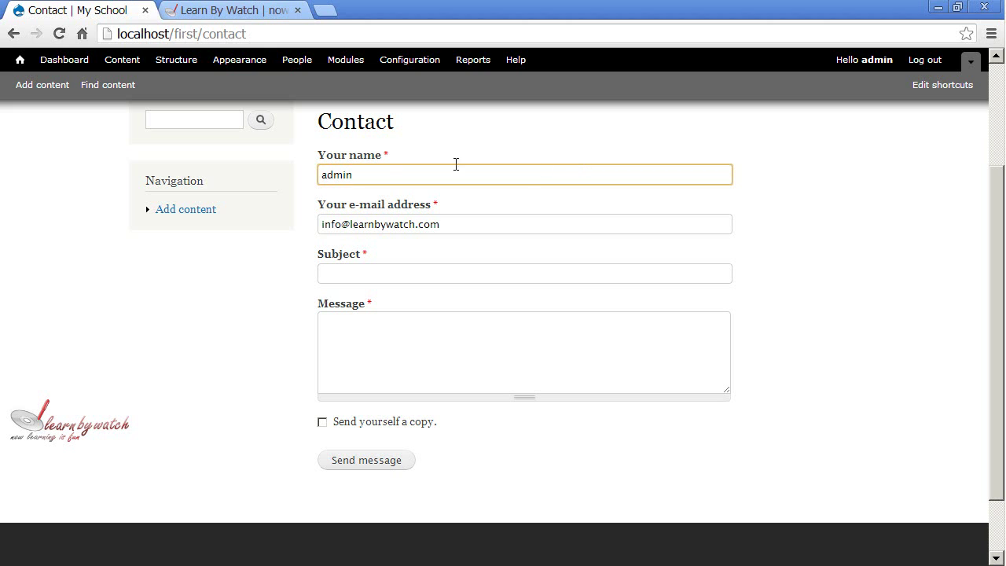
drag(372, 174, 313, 177)
click(409, 155)
drag(456, 222, 314, 222)
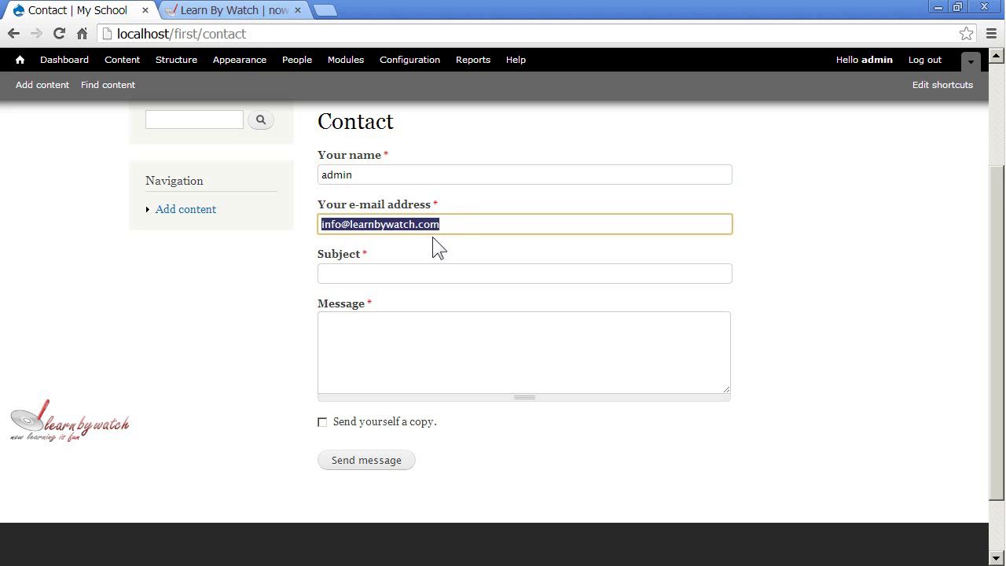
click(425, 271)
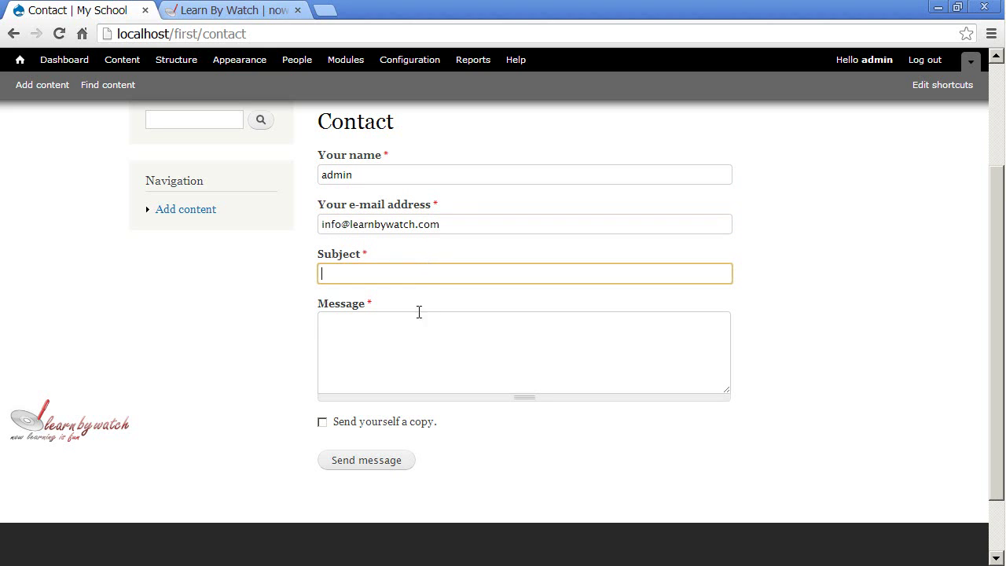
click(409, 355)
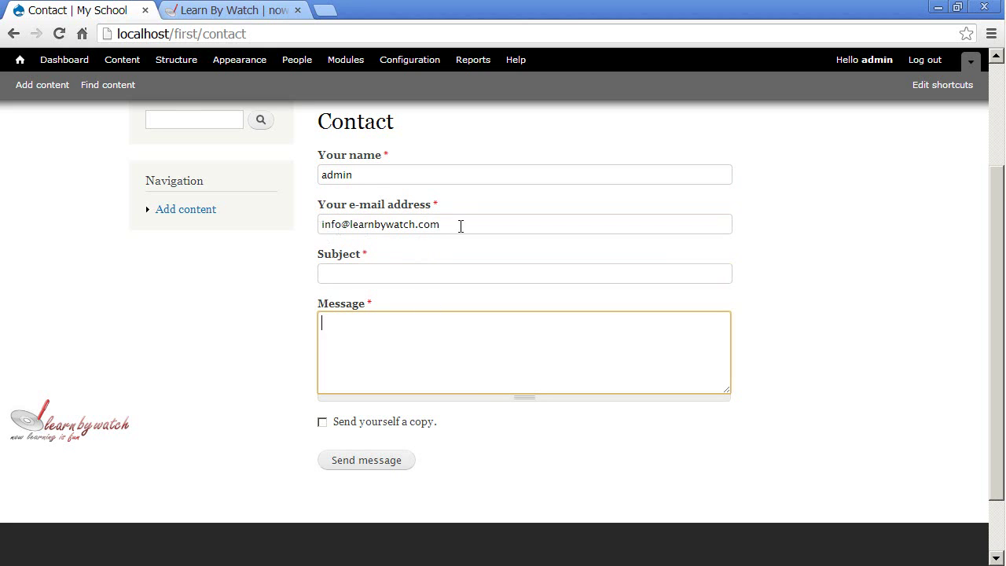
scroll(508, 270, up, 2)
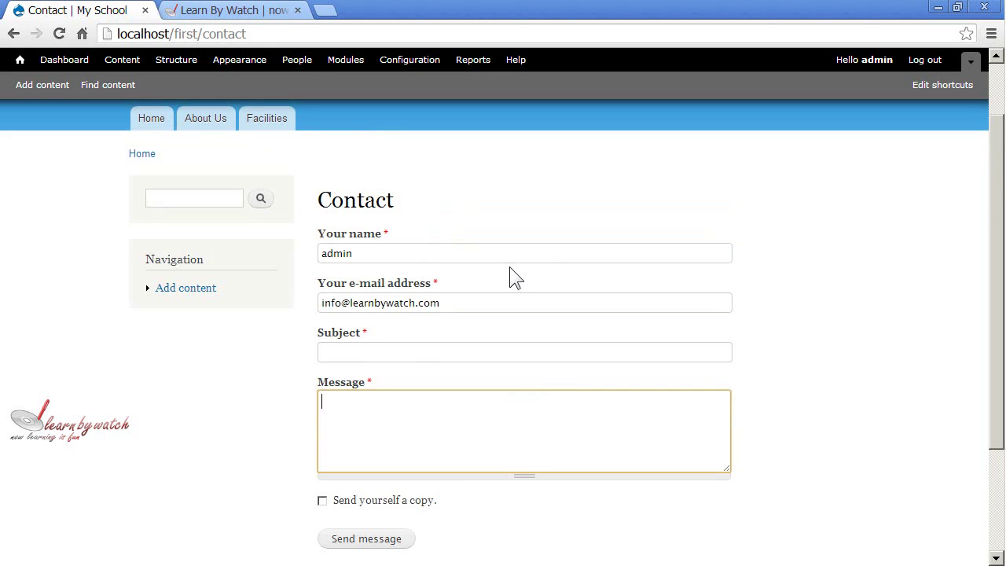
scroll(509, 268, up, 1)
scroll(502, 262, down, 2)
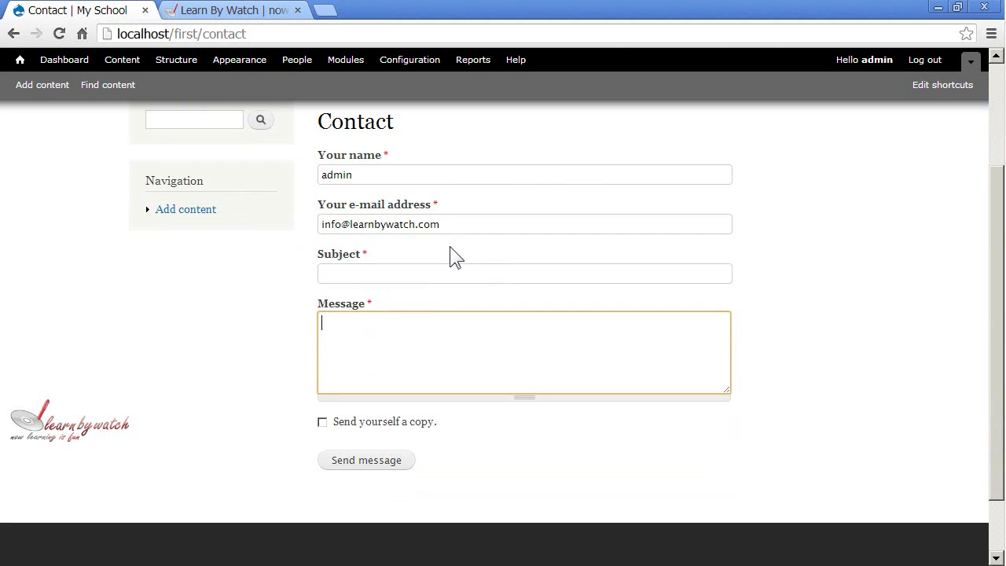
click(327, 424)
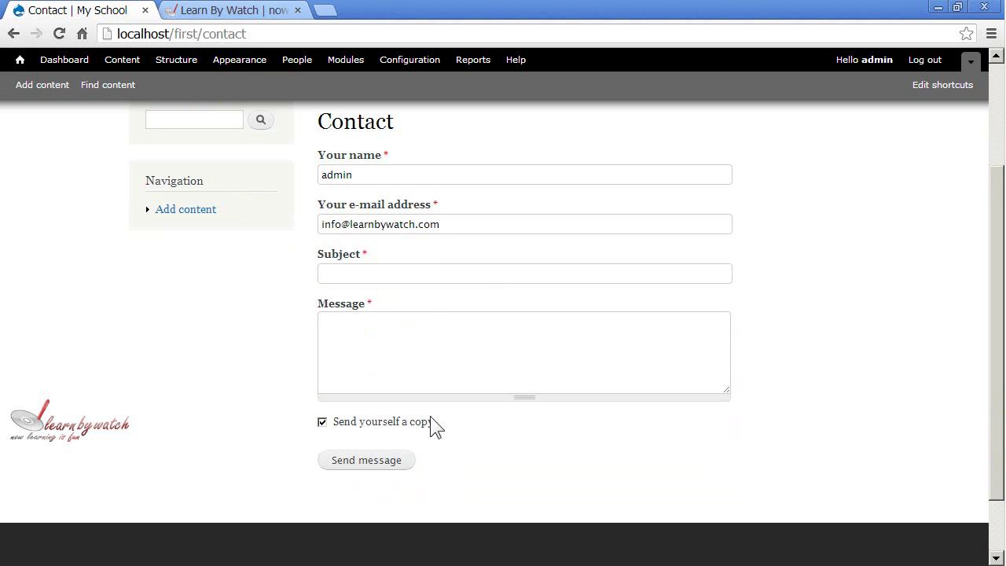
Replace the sender e-mail with the new address, correcting its .com ending
drag(444, 225, 309, 226)
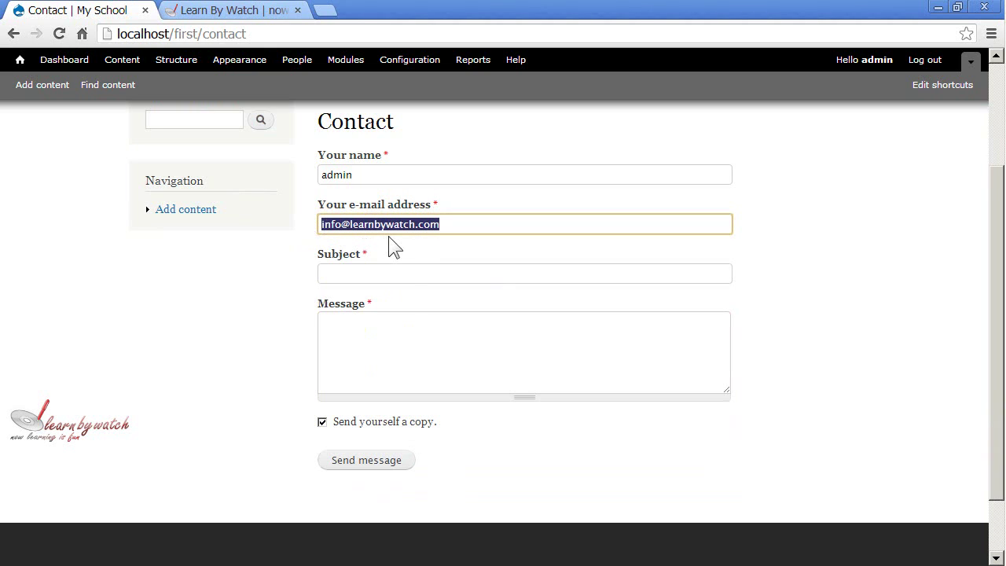
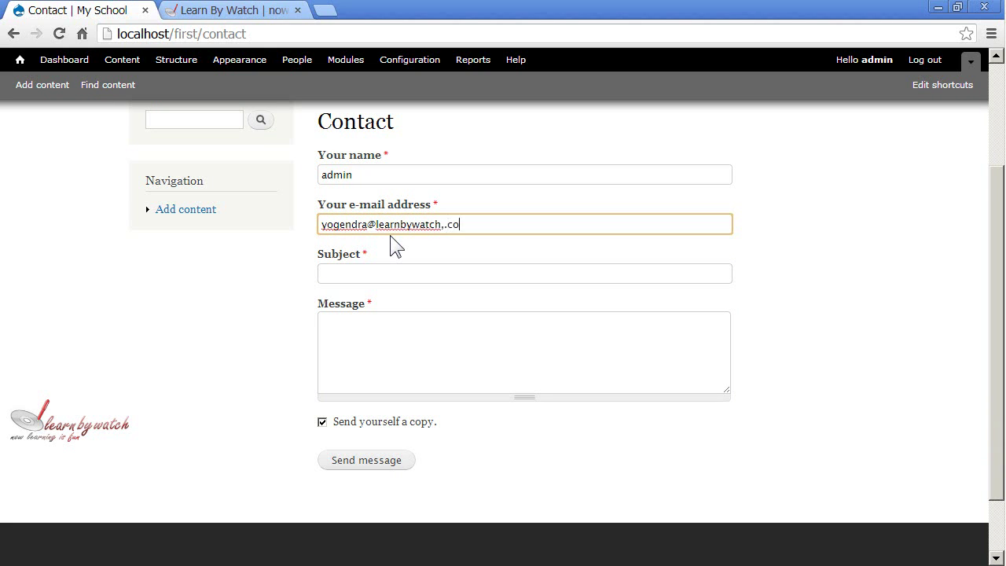
click(410, 270)
click(408, 337)
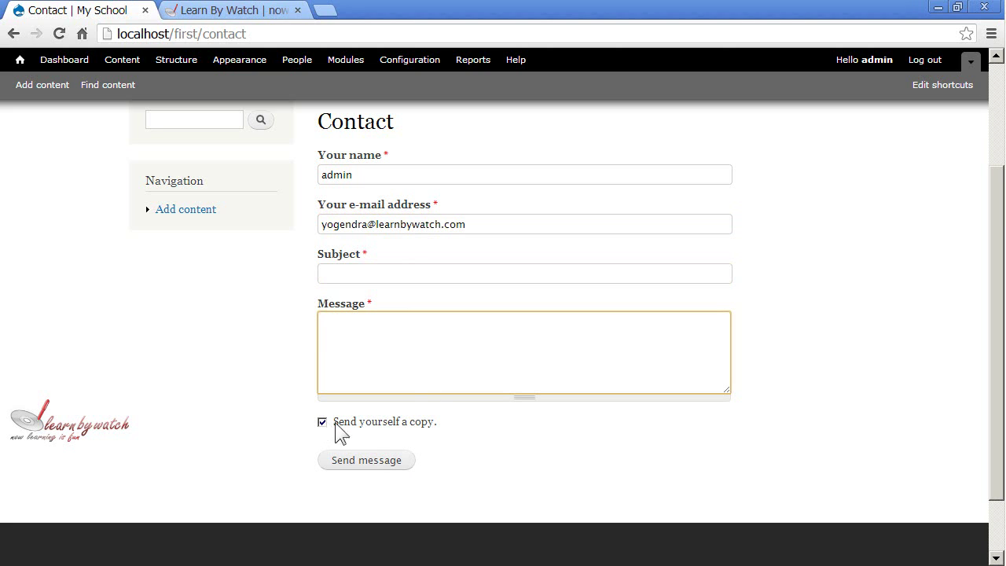
Review the entered e-mail address and the page's web address
double_click(329, 226)
drag(329, 226, 489, 225)
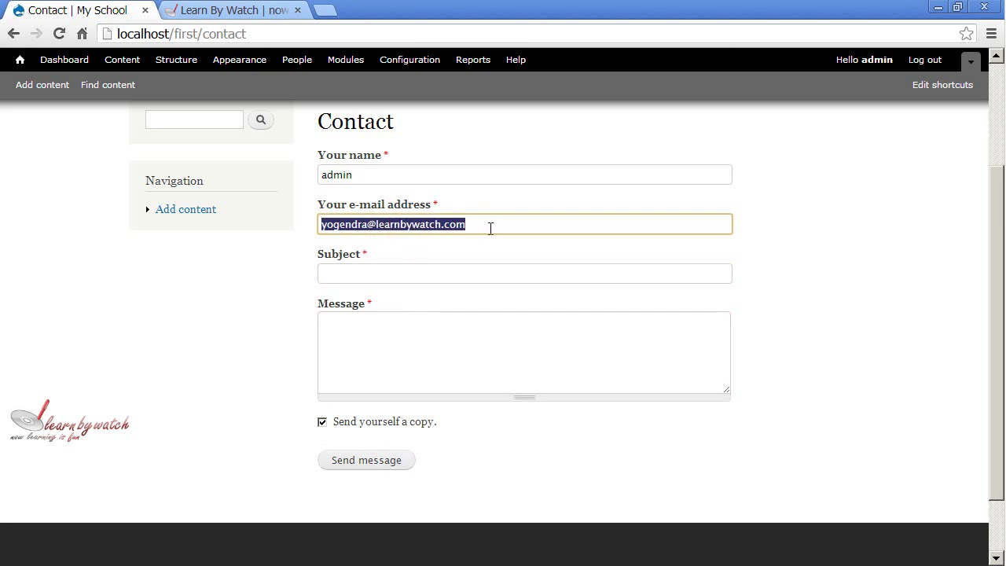
click(493, 226)
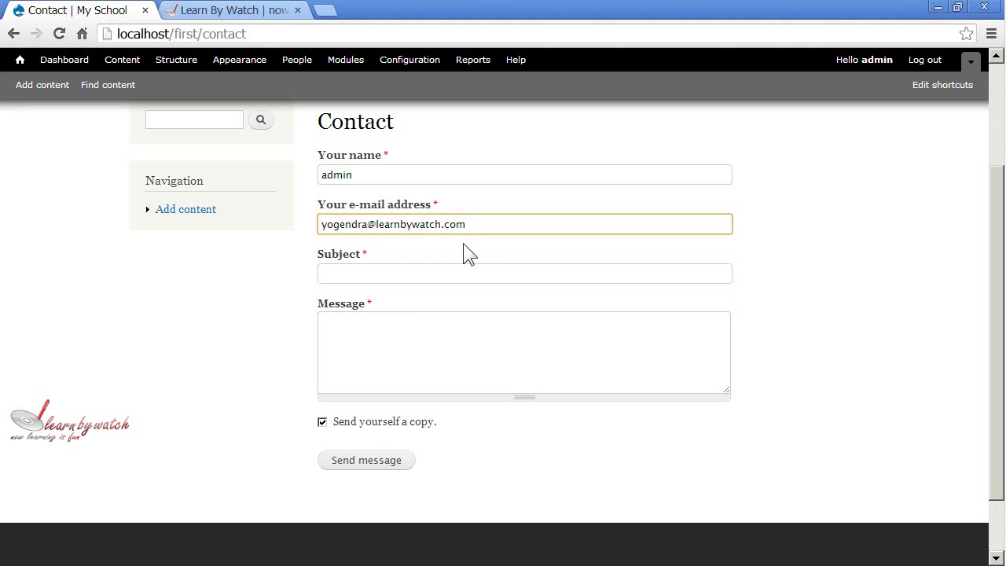
scroll(480, 368, up, 2)
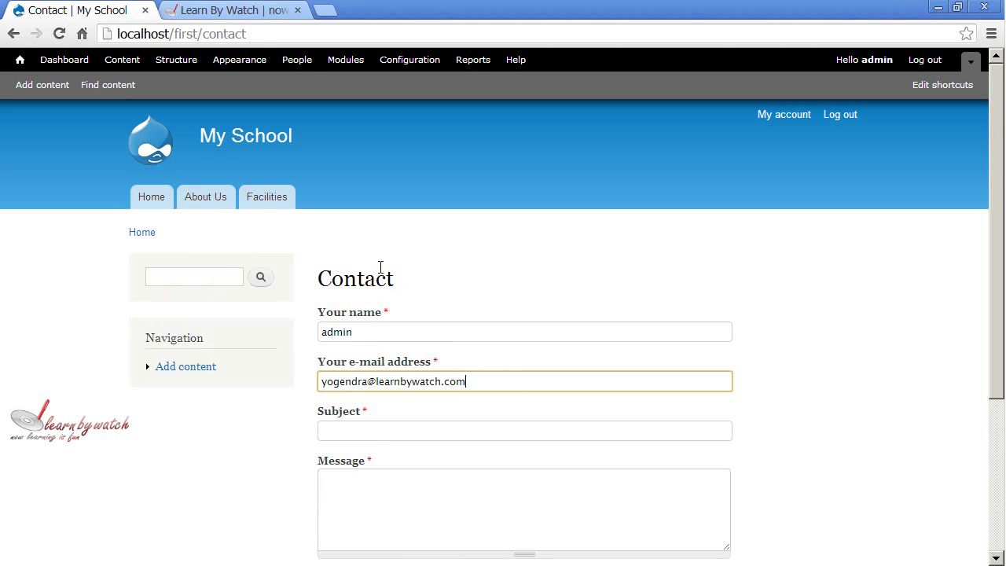
click(204, 34)
click(260, 34)
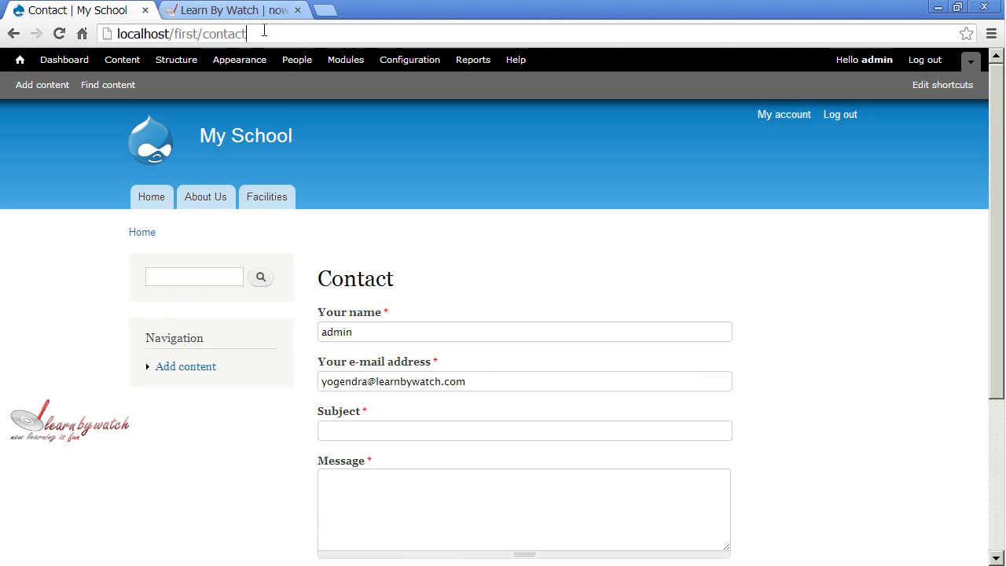
scroll(430, 369, down, 2)
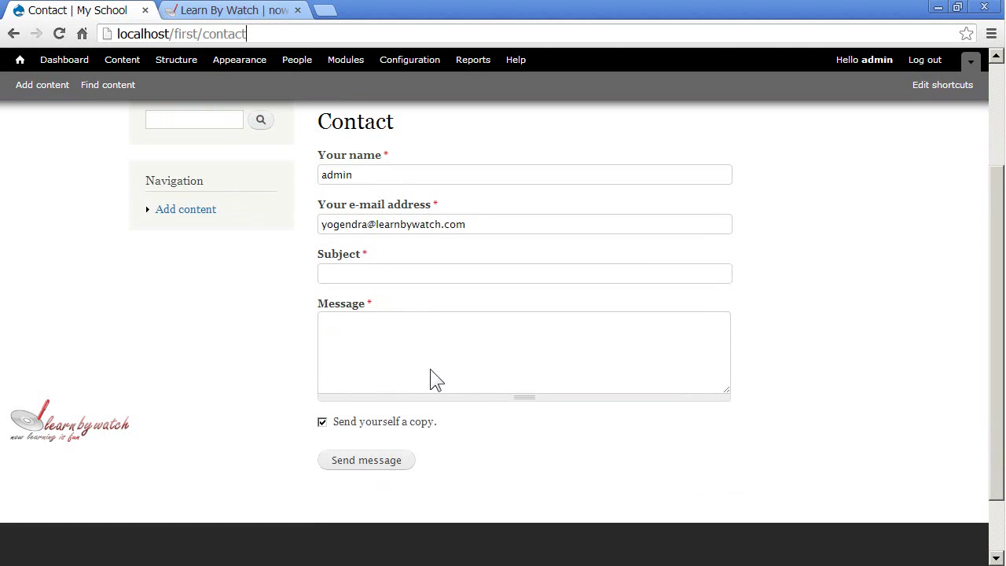
Fill Subject 'this is my first contact form' and Message 'this is my first message', then send
click(385, 280)
text(this )
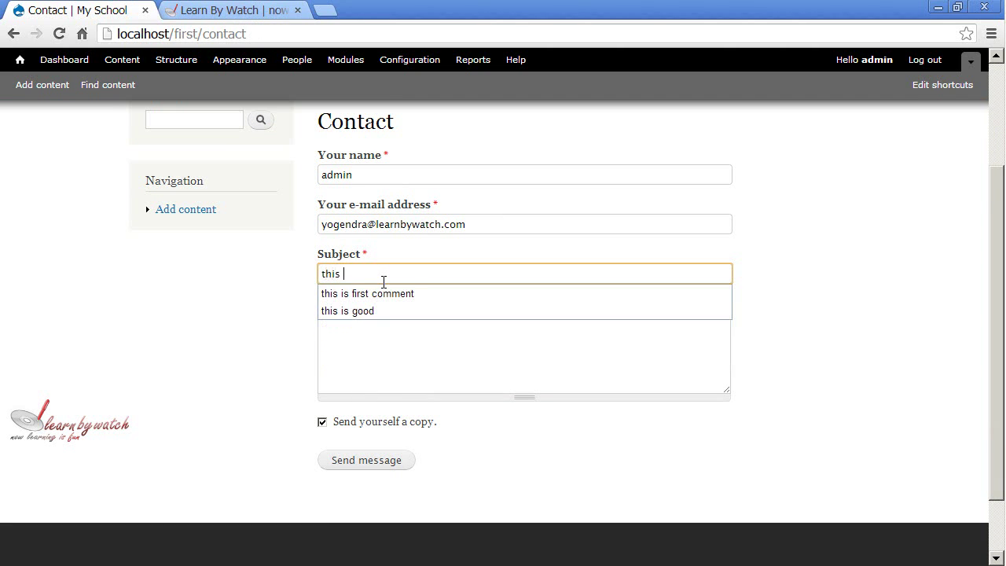
text(is my first)
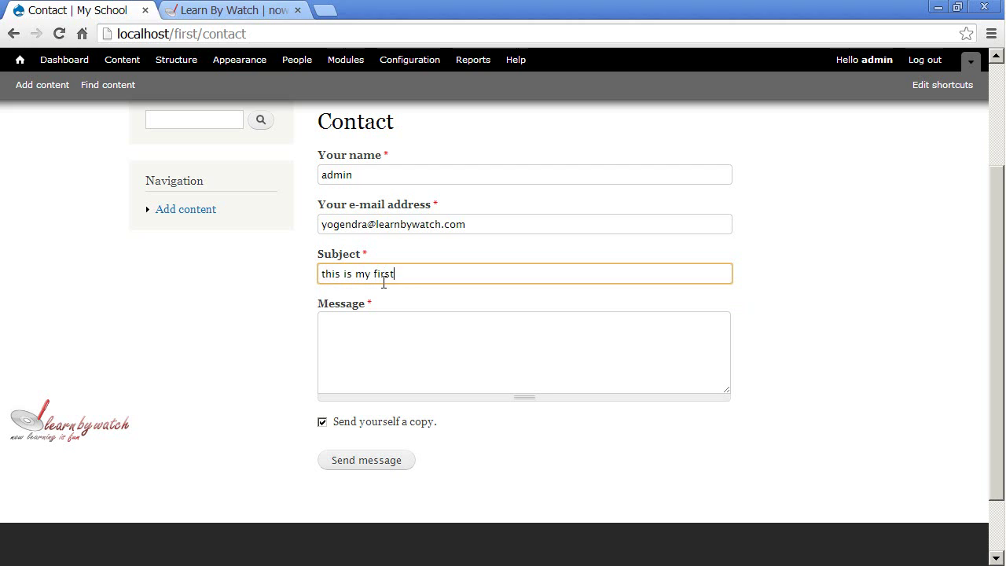
text( contact form)
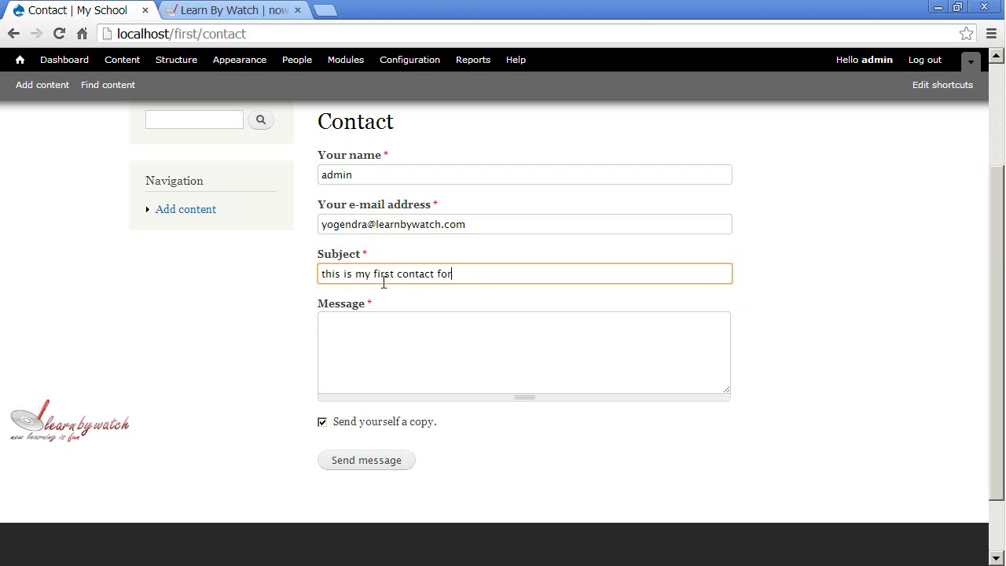
key(Tab)
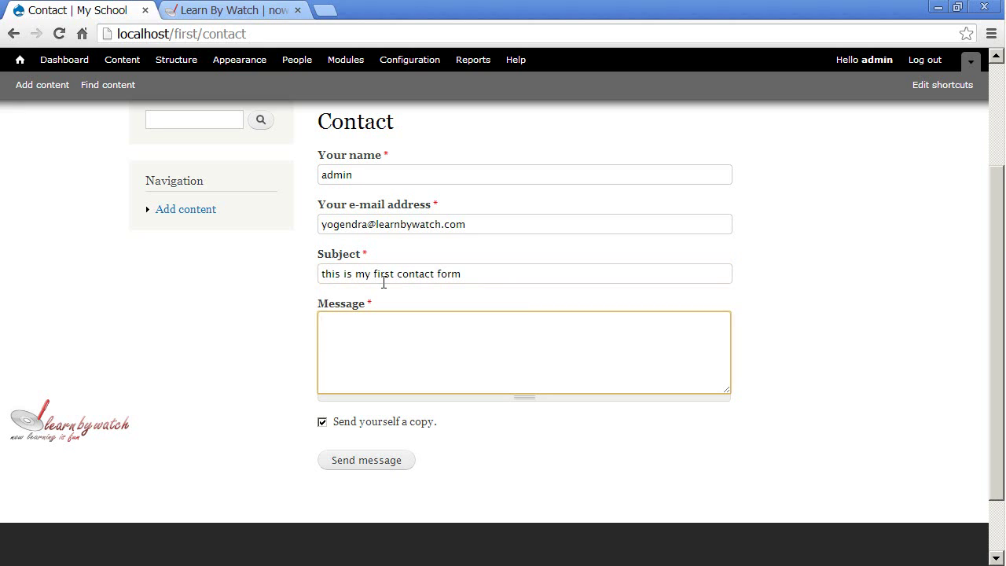
text(this is my fri)
key(BackSpace)
key(BackSpace)
text(irst message.)
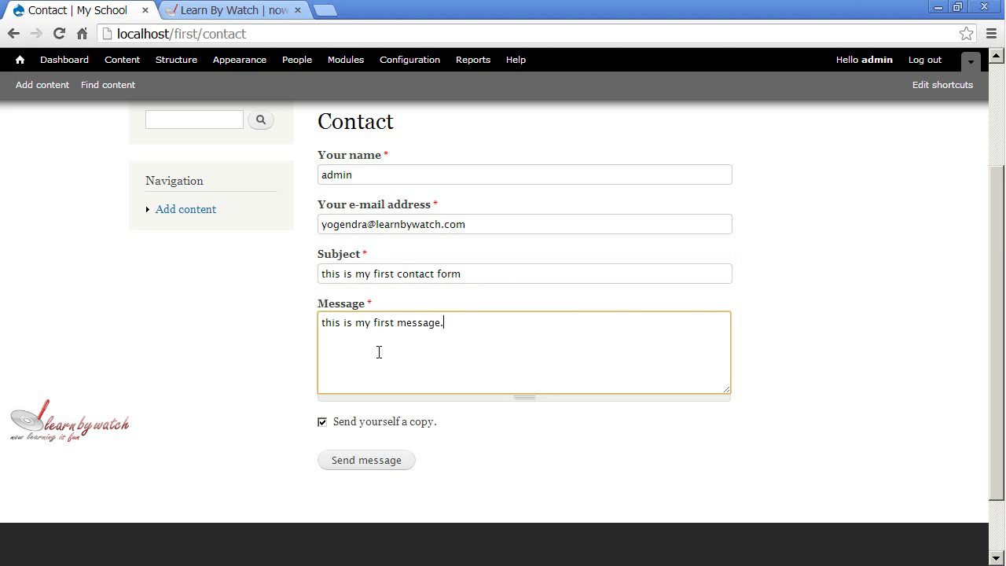
click(374, 462)
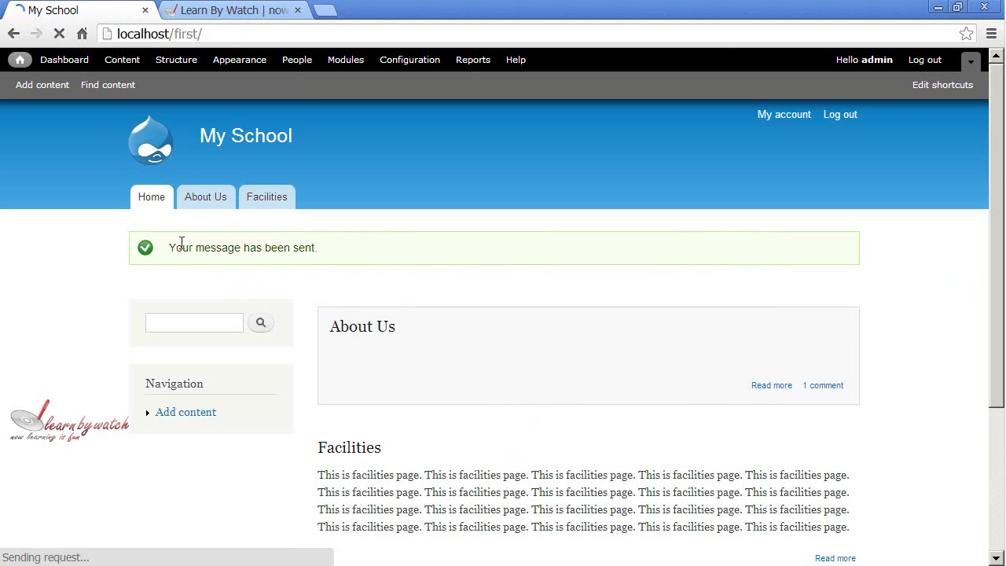
drag(183, 247, 348, 249)
click(340, 253)
drag(170, 248, 338, 256)
click(339, 257)
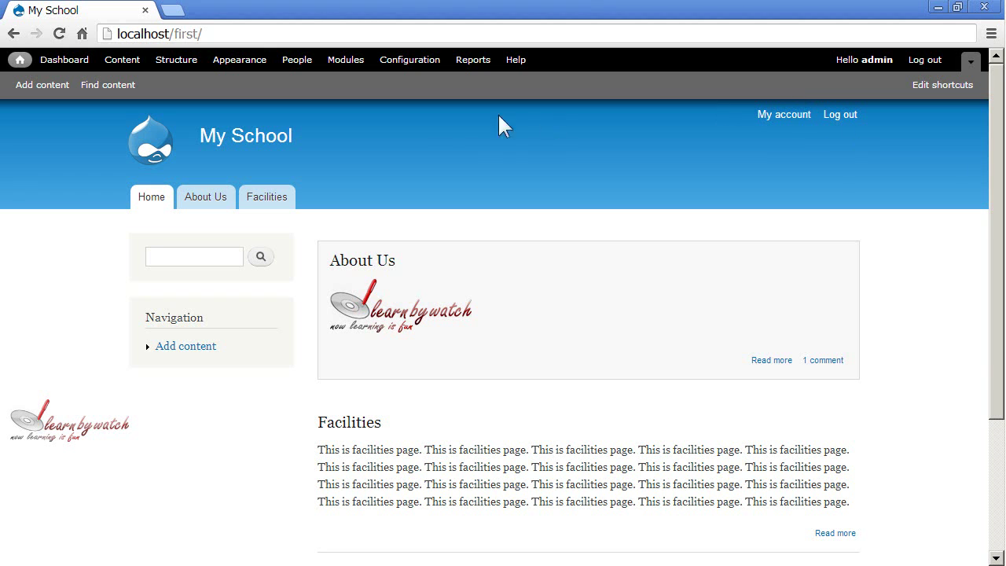
Go to Modules and open the Contact module's Configure page
click(346, 60)
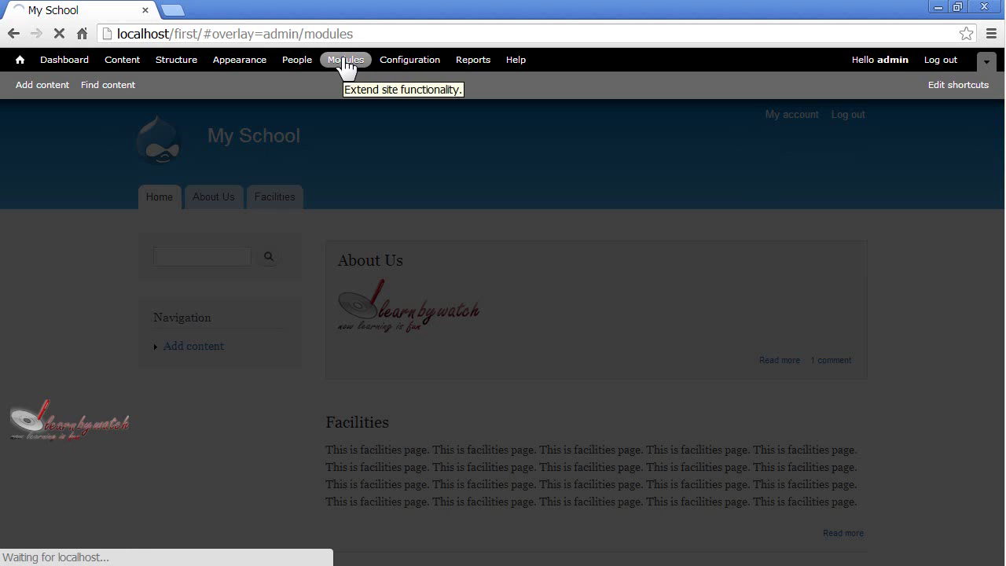
scroll(359, 331, down, 2)
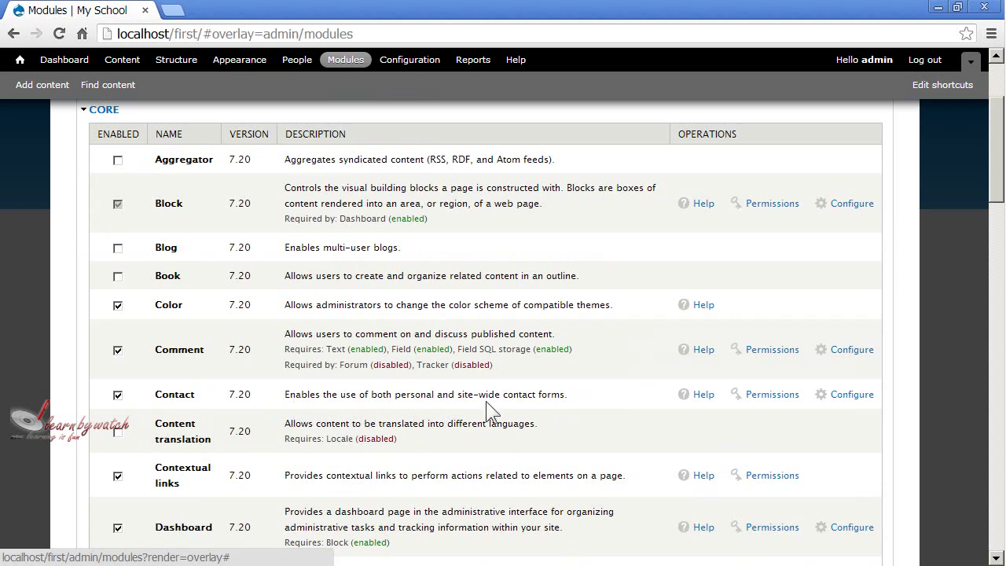
click(844, 396)
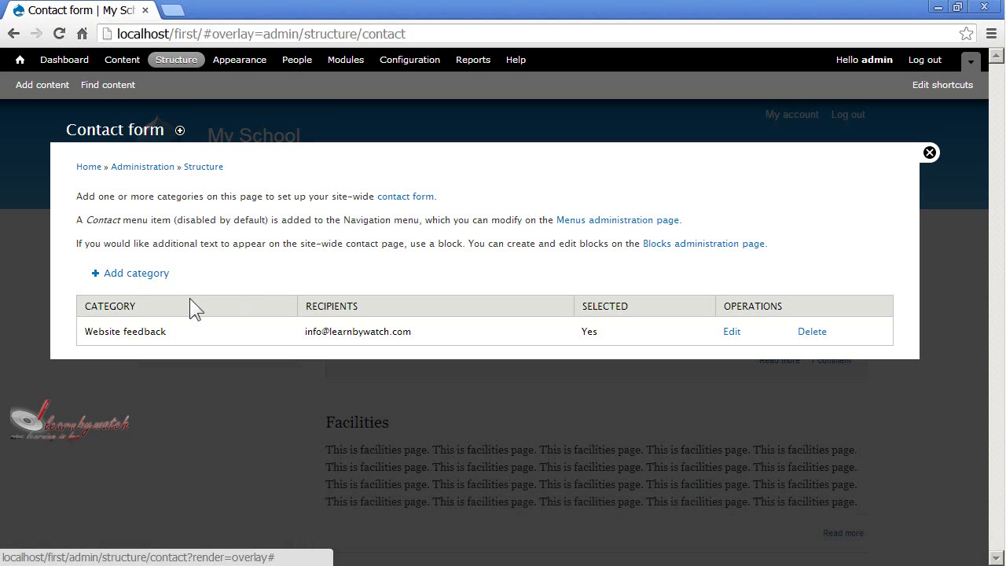
Add a new contact category and enter 'admission information' as its name
click(136, 275)
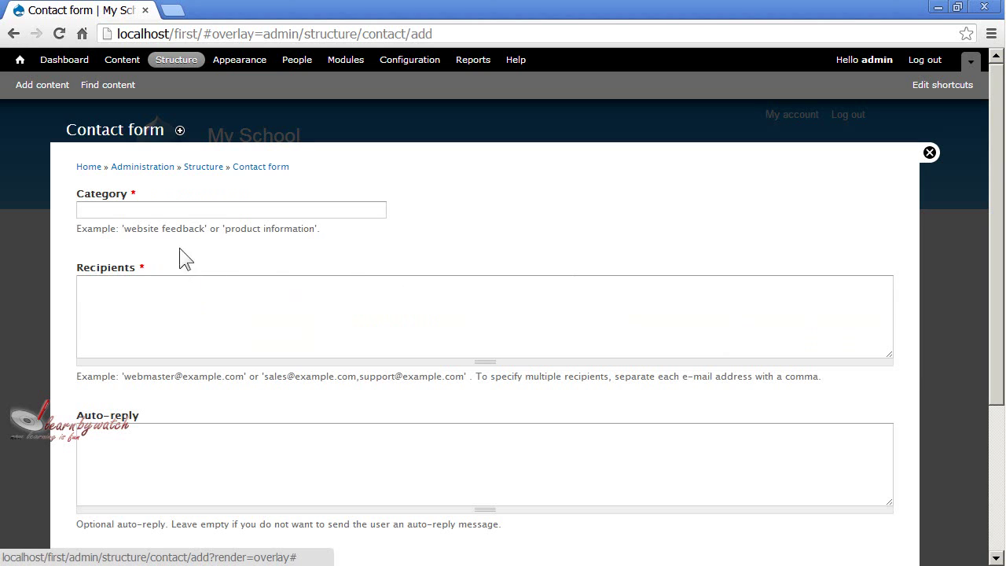
drag(132, 228, 297, 227)
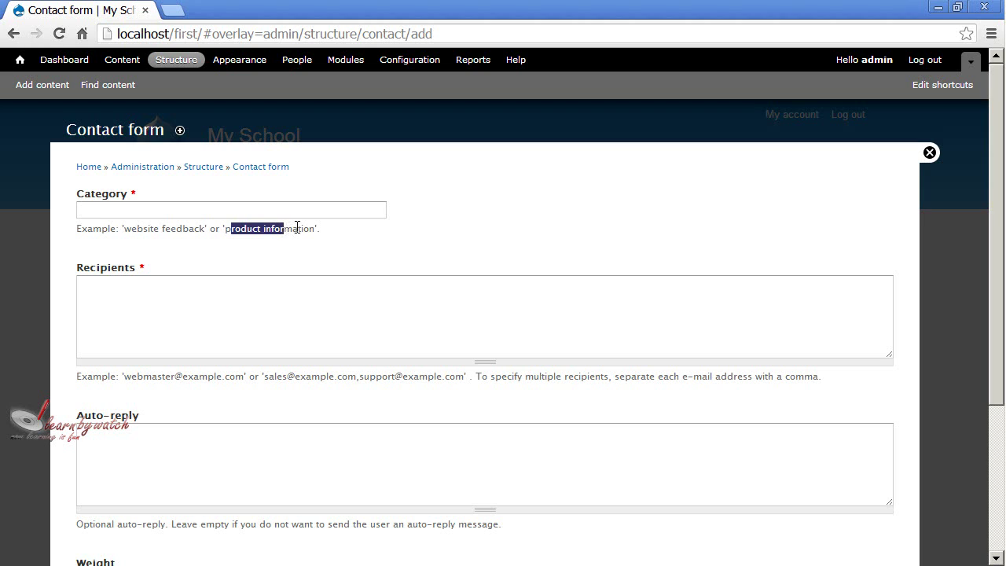
click(297, 227)
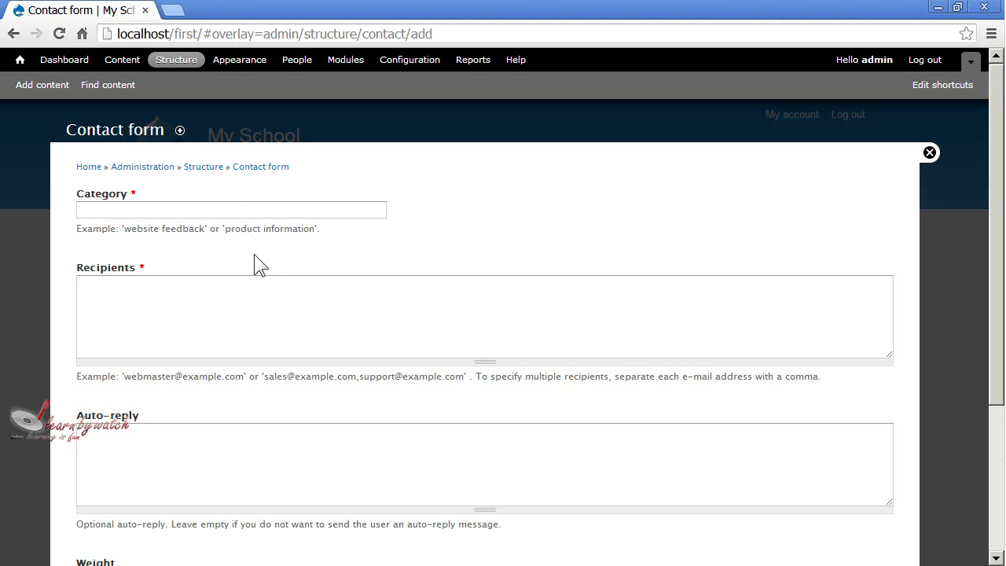
click(222, 214)
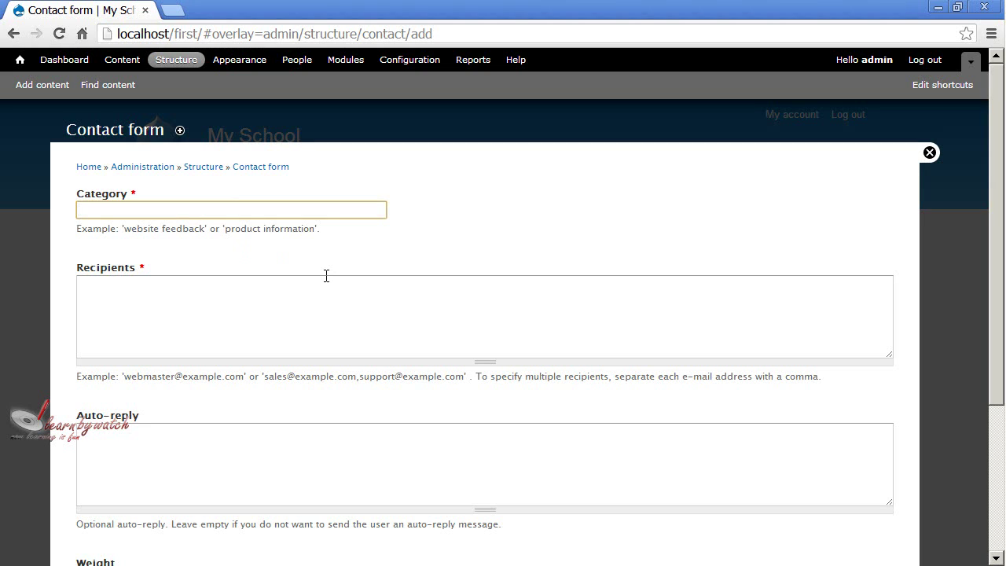
text(admission information)
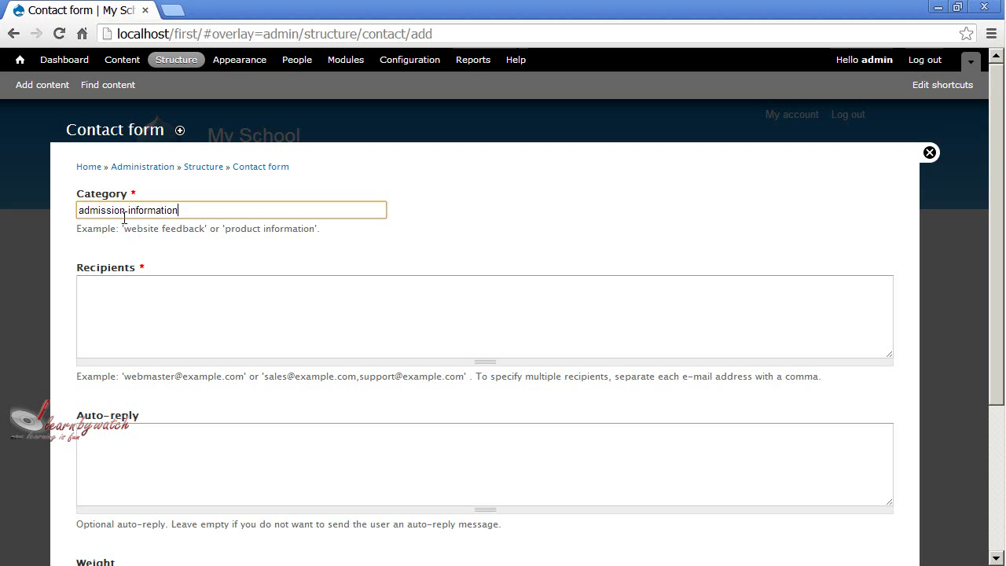
Enter two comma-separated recipient e-mail addresses for the admission information category
click(179, 308)
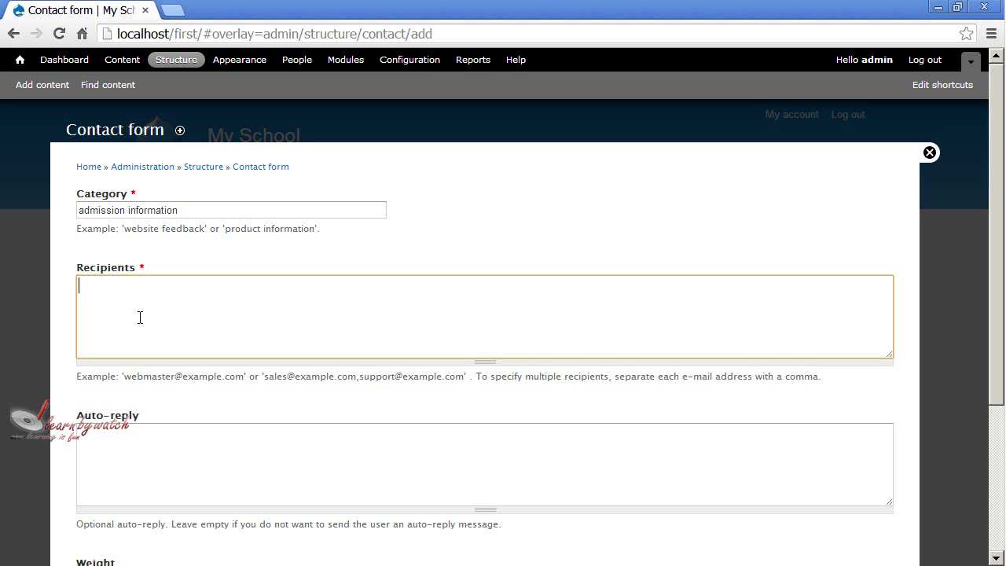
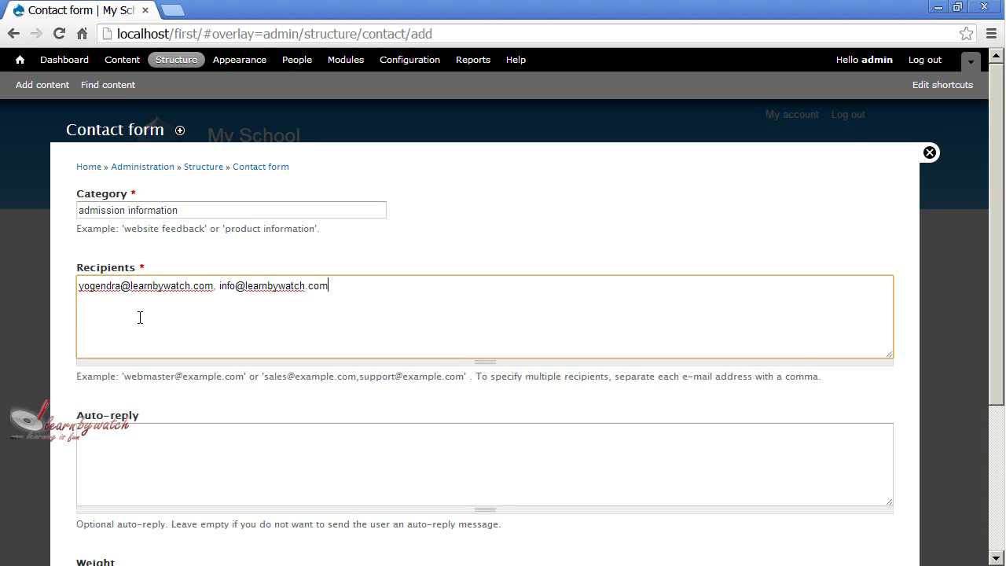
scroll(211, 396, down, 1)
click(212, 396)
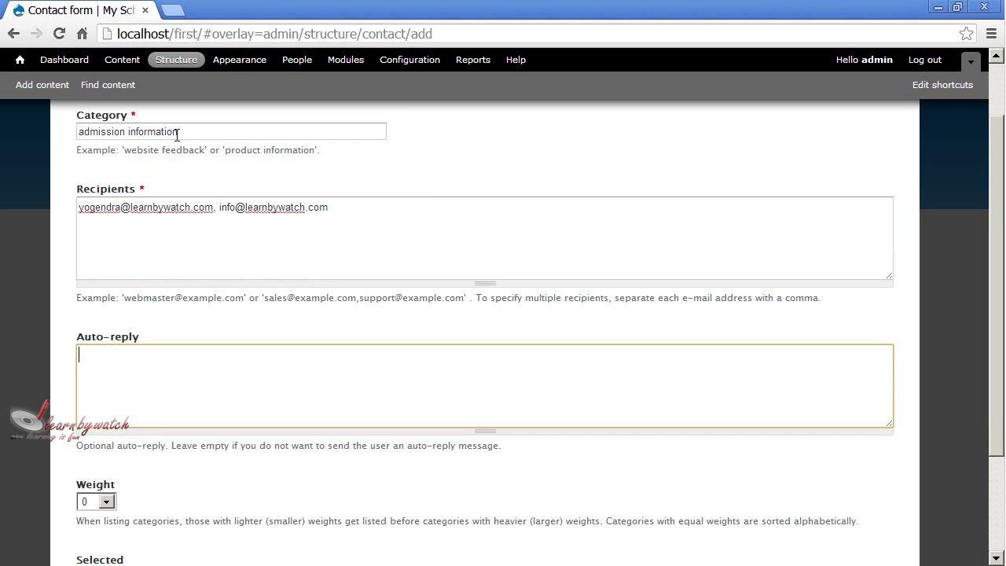
Write the auto-reply 'Admission in our schools opens in April 15', plus a contact phone number
drag(176, 132, 78, 132)
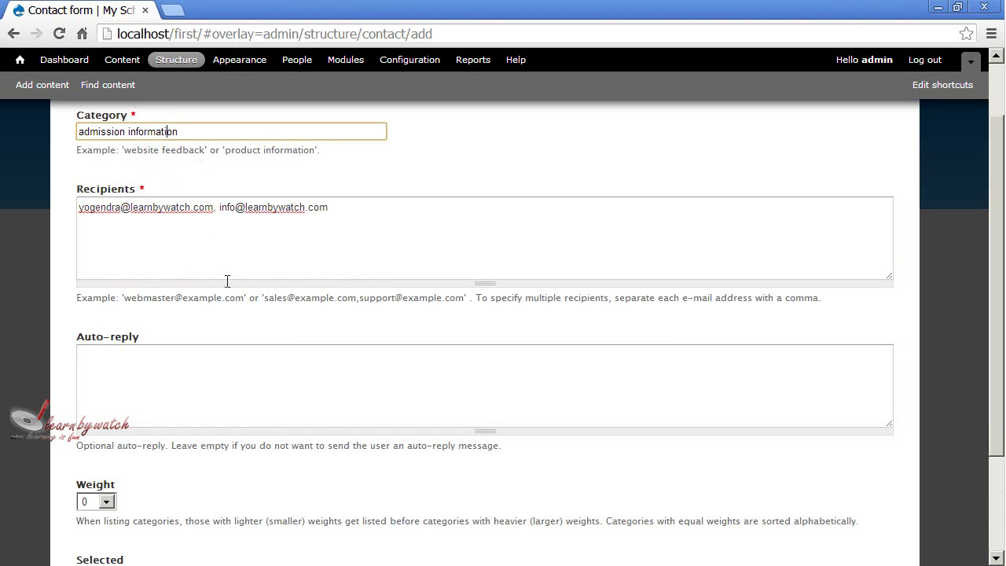
click(215, 361)
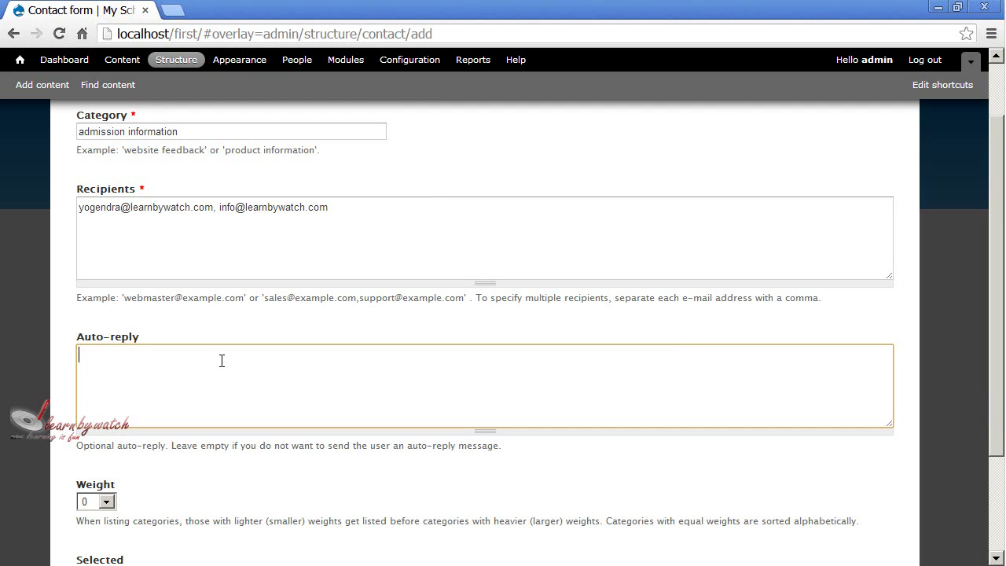
text(Admission in our scho)
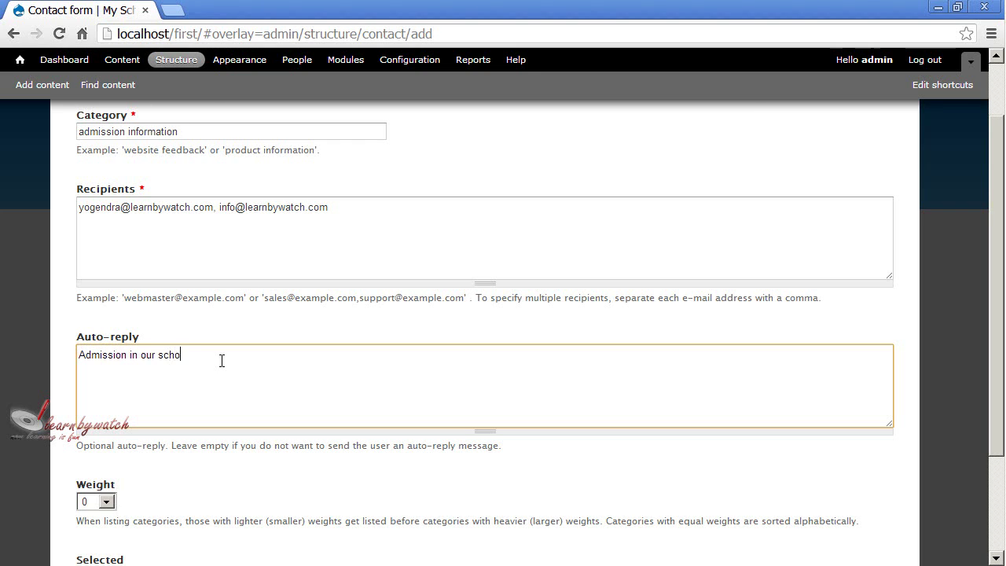
text(ols opens in April 15. You can alsso)
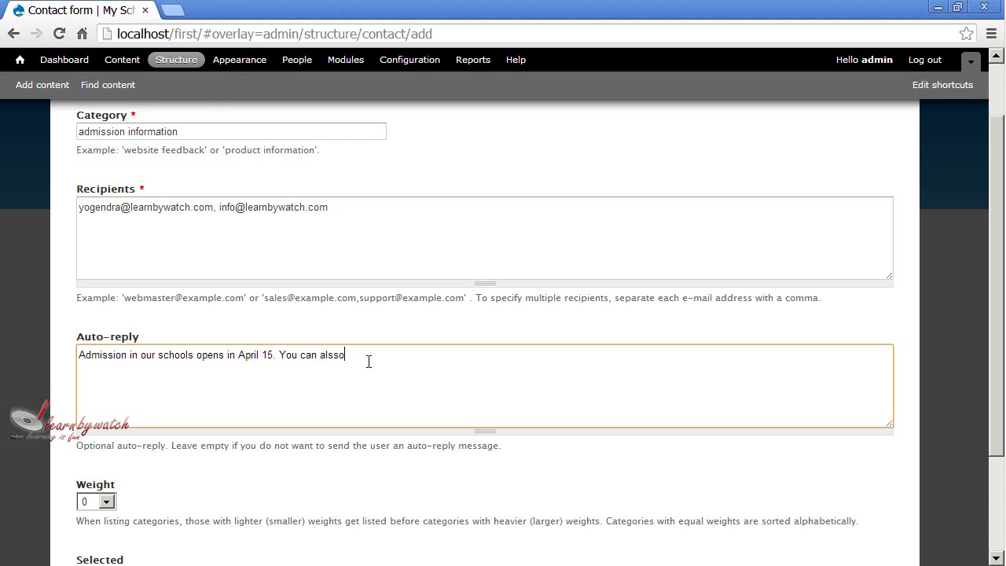
key(BackSpace)
key(BackSpace)
text(o direct contact is)
key(BackSpace)
key(BackSpace)
text(us on +91)
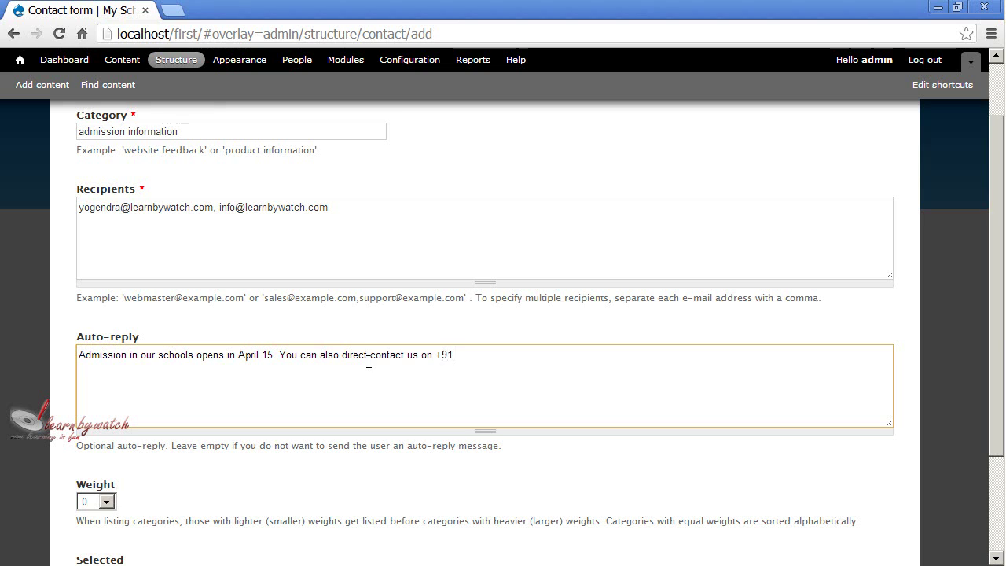
text(-XXXXXXXXXX)
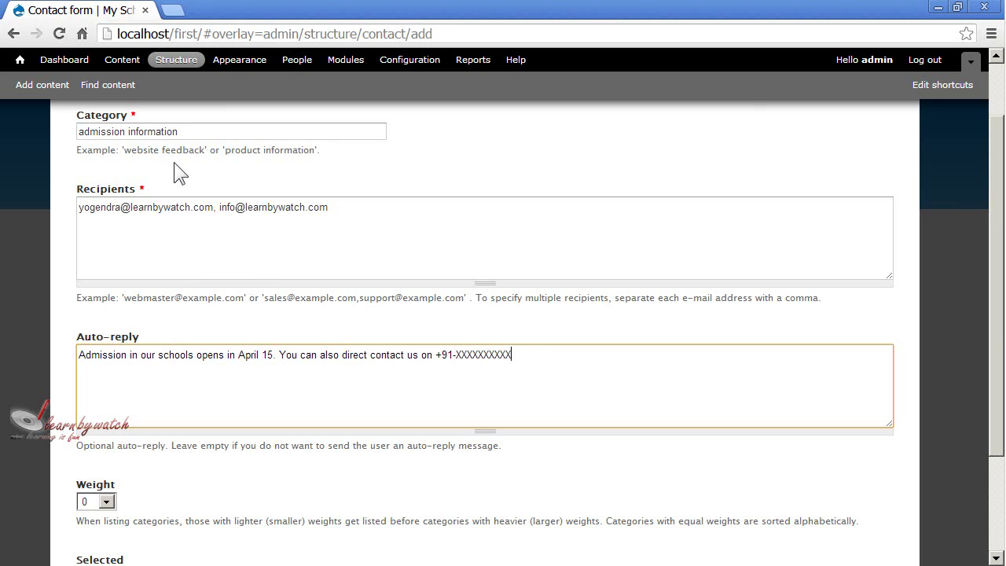
Review the entered category name and the full auto-reply message by highlighting them
drag(180, 131, 76, 132)
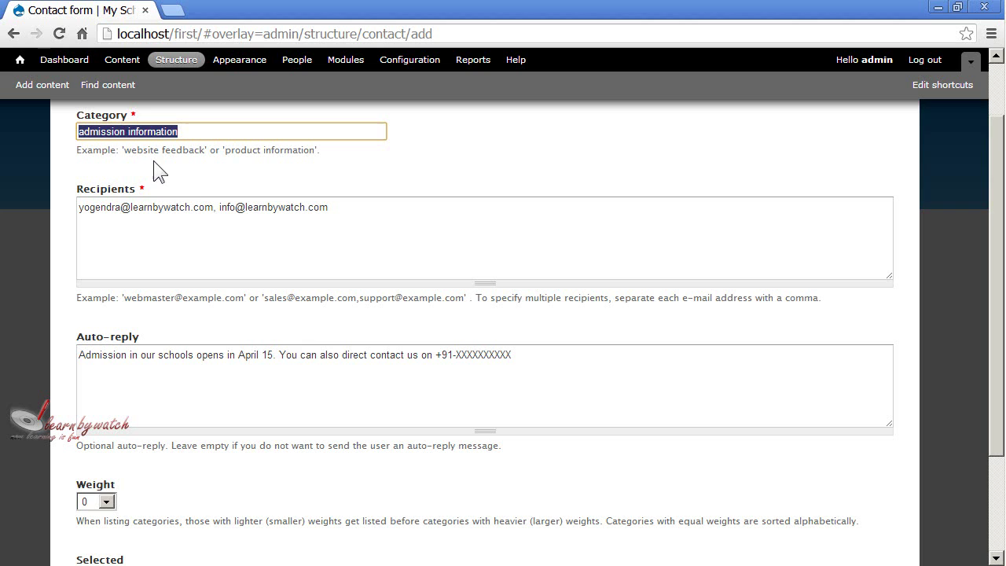
click(192, 173)
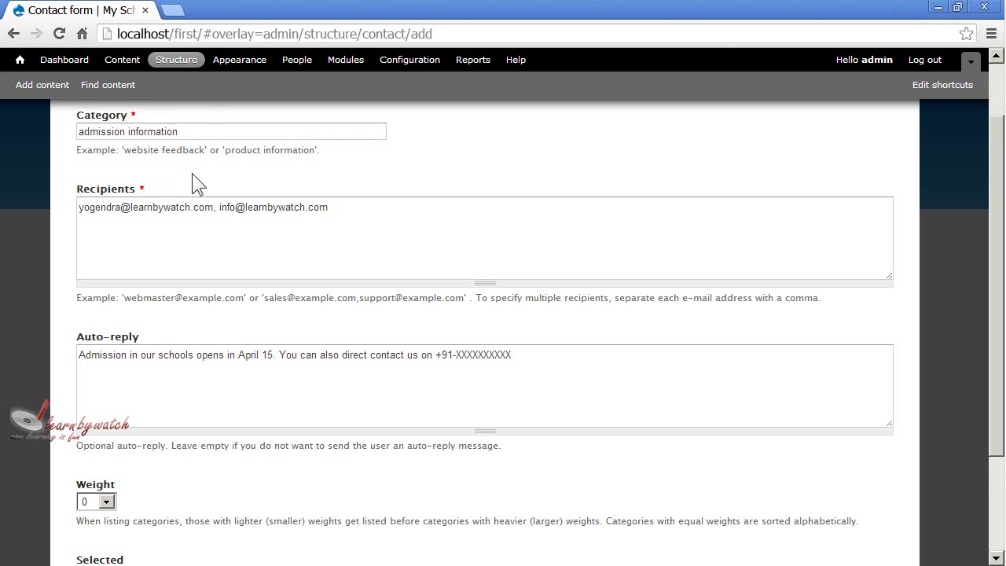
click(134, 355)
drag(78, 354, 583, 356)
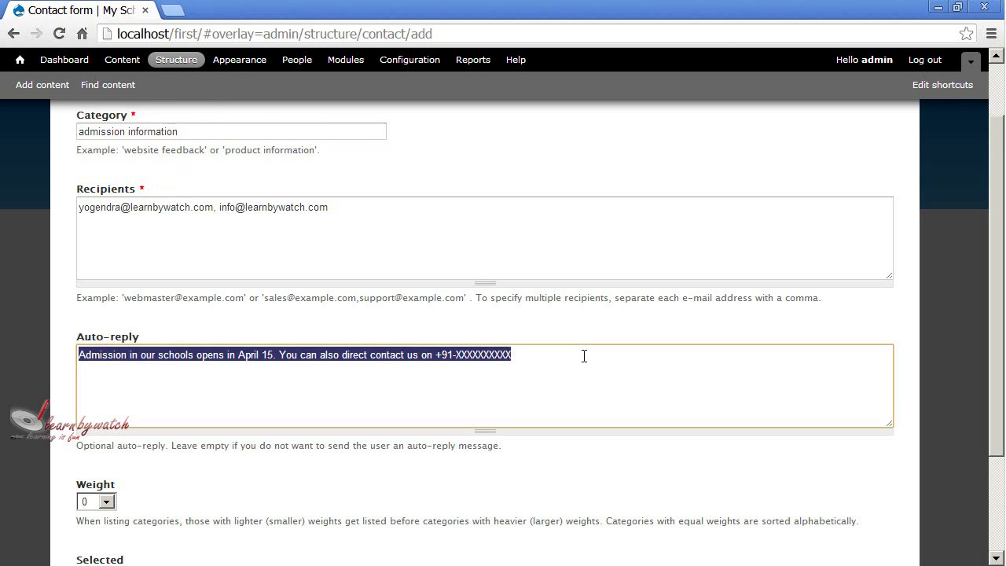
click(584, 356)
scroll(521, 257, down, 2)
Check the auto-reply message and the admission information category name once more
drag(527, 222, 76, 228)
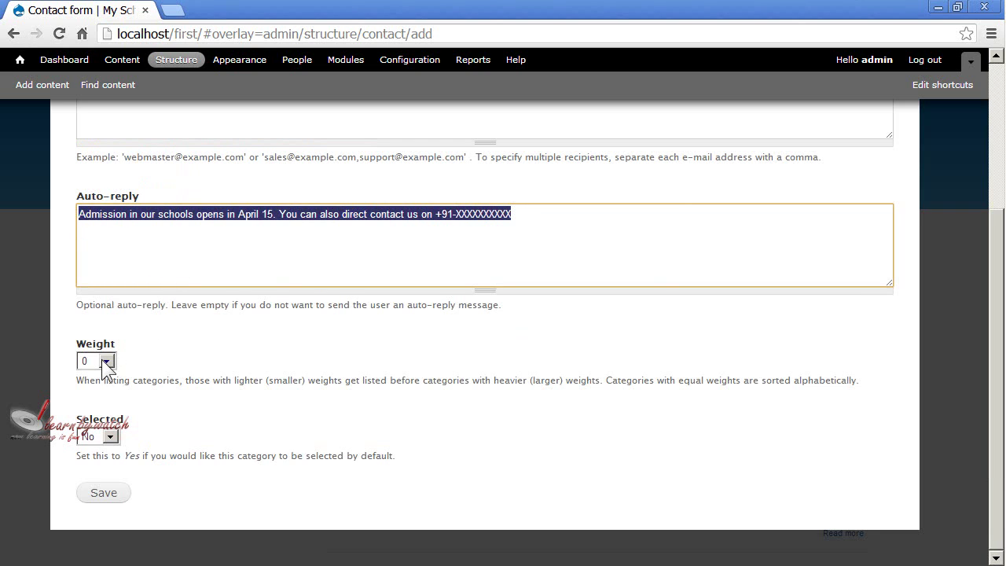
click(95, 400)
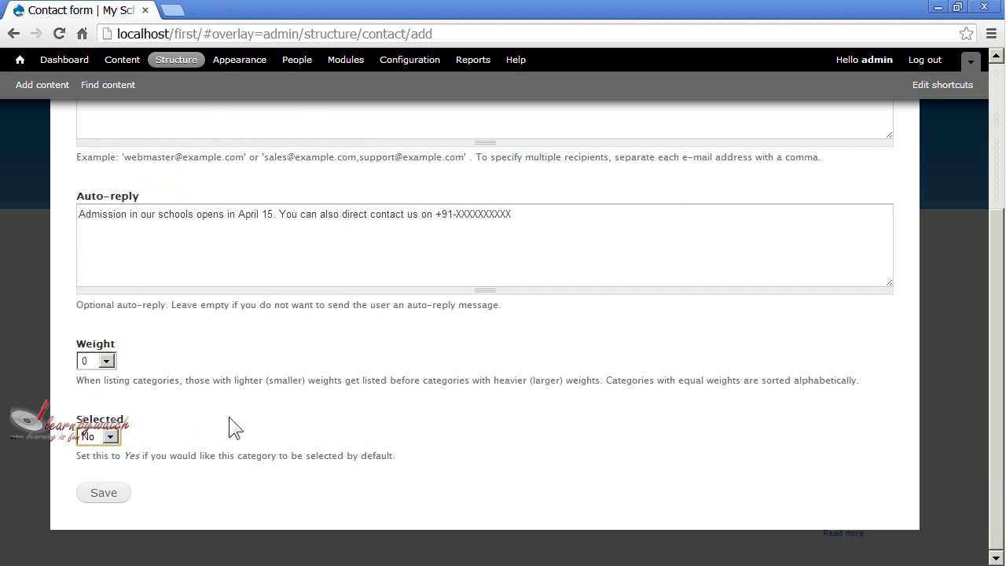
scroll(367, 428, up, 3)
drag(193, 212, 77, 211)
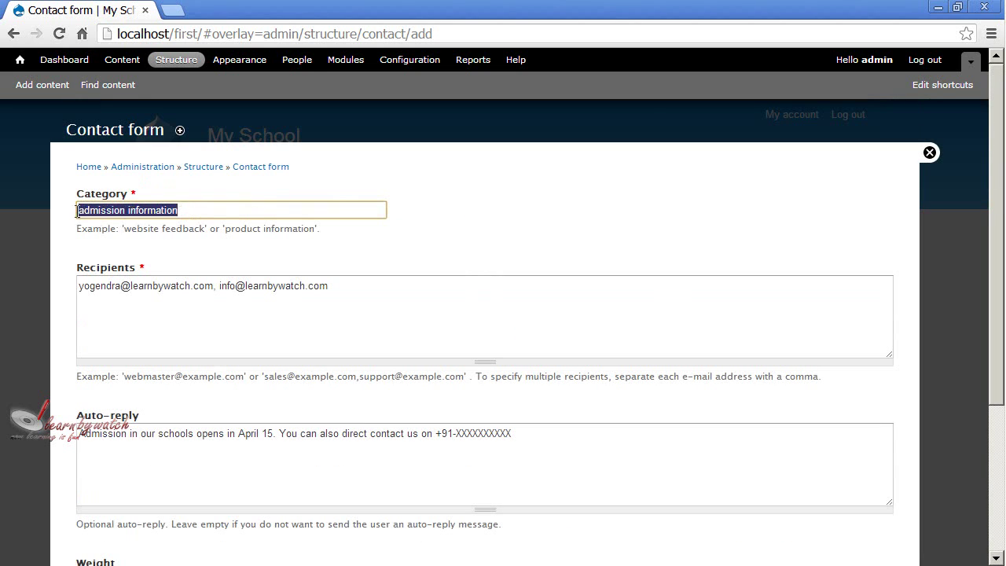
click(199, 212)
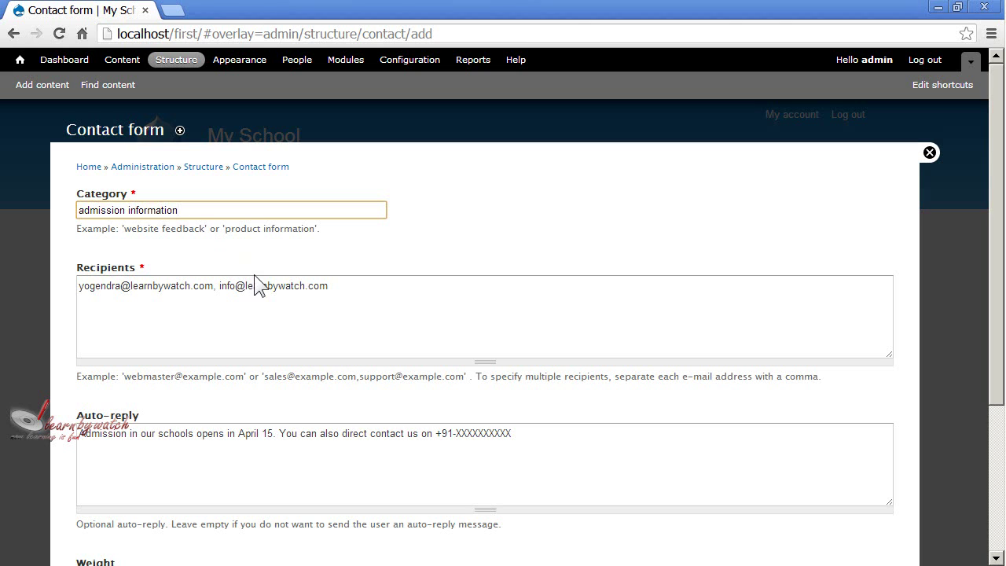
scroll(253, 274, down, 3)
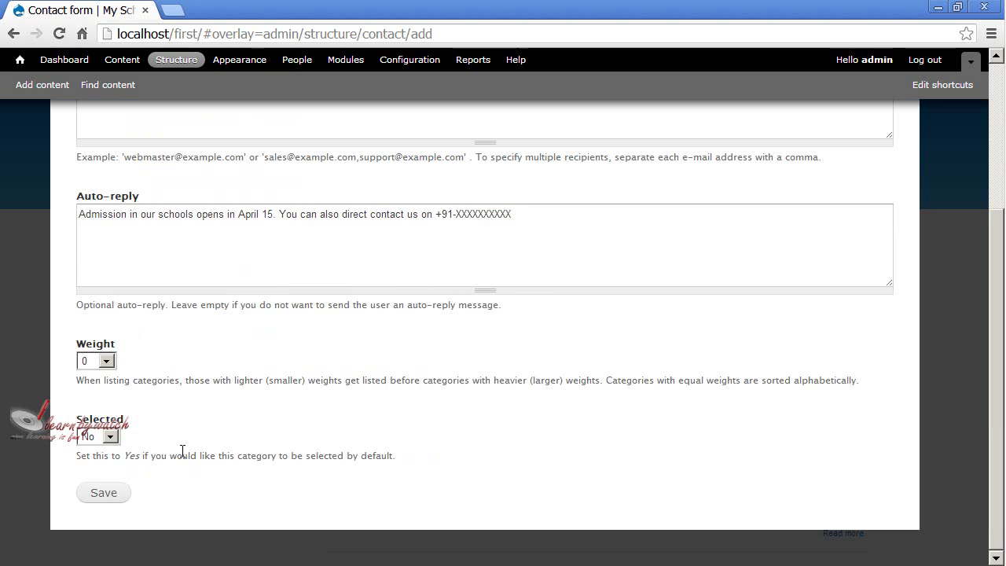
Set Selected to Yes and save the admission information category
click(111, 437)
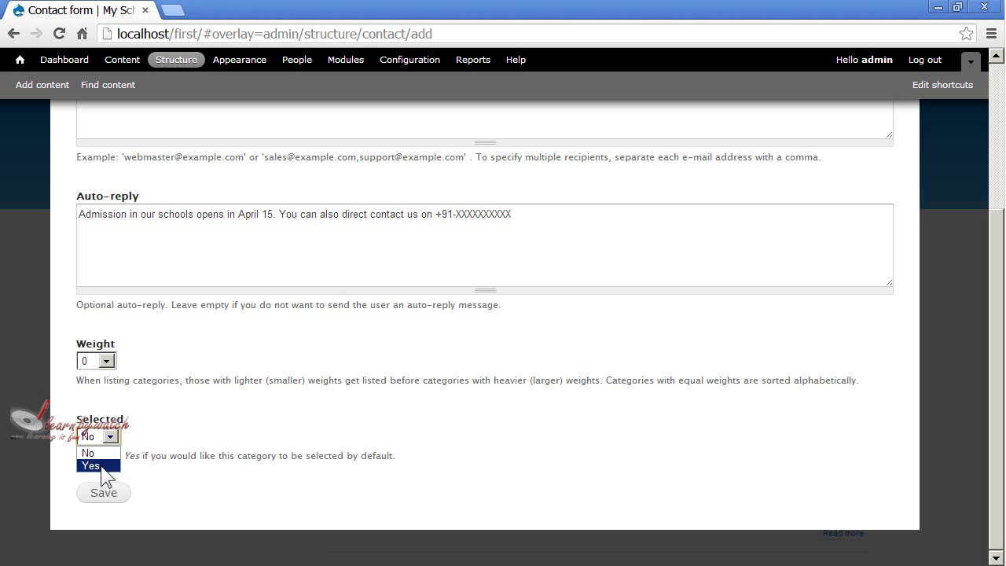
click(106, 436)
click(107, 436)
click(101, 465)
click(103, 492)
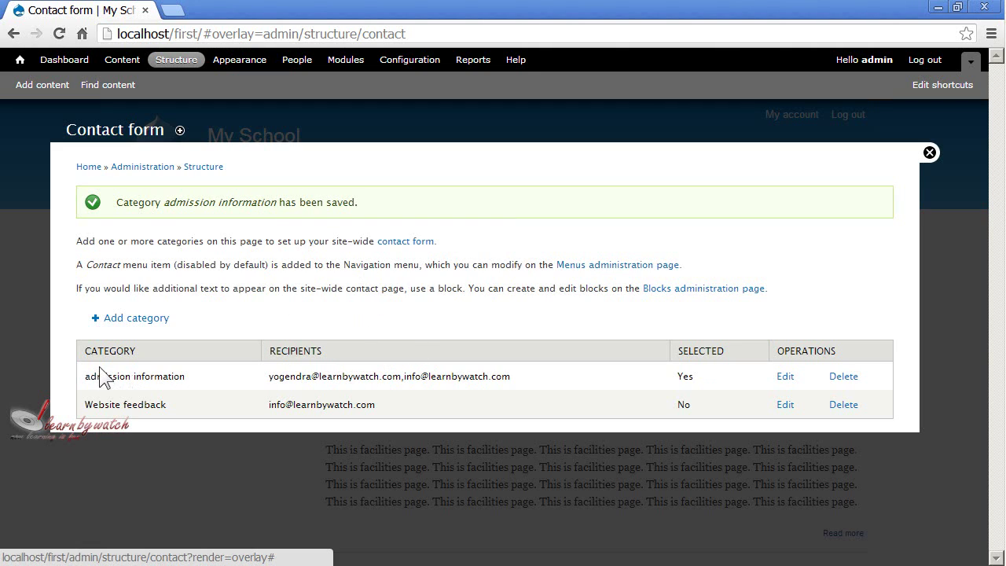
drag(86, 378, 192, 374)
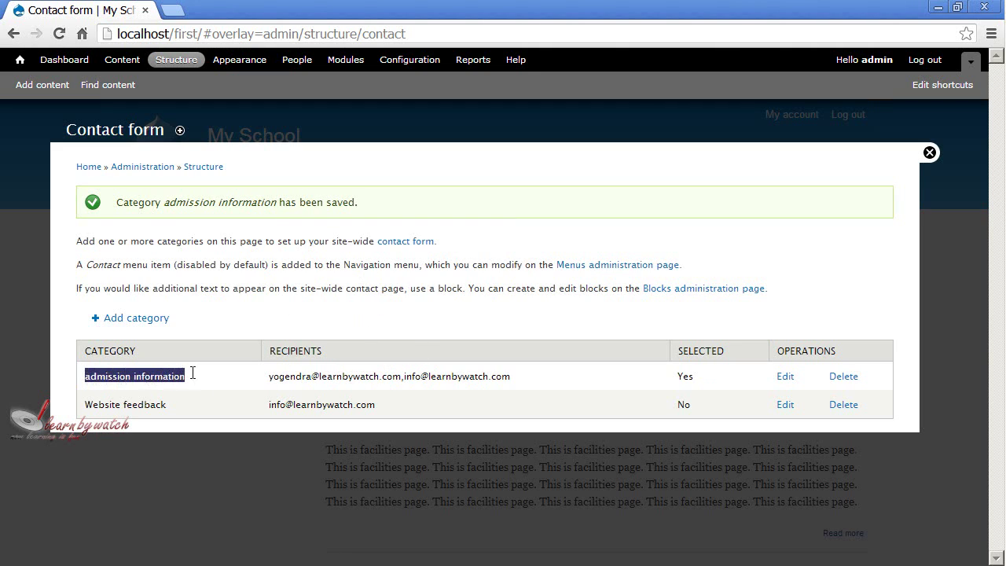
click(140, 397)
drag(87, 403, 178, 405)
click(177, 404)
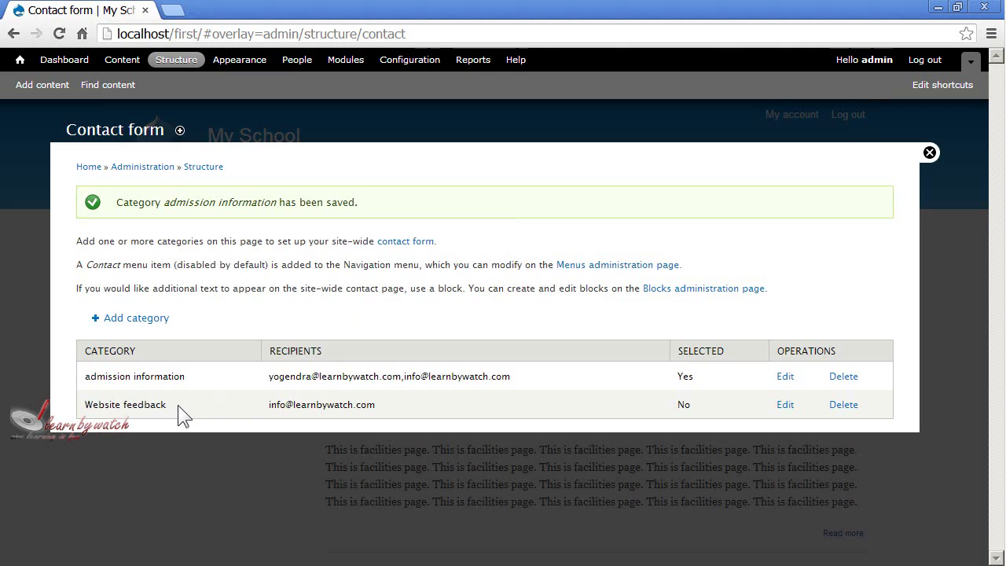
drag(269, 377, 511, 377)
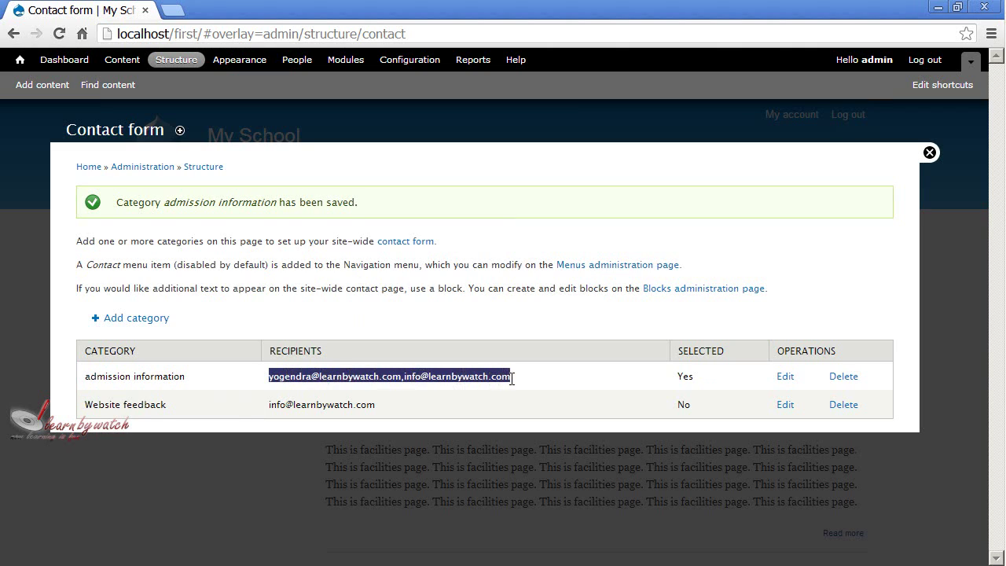
click(459, 387)
drag(369, 404, 271, 407)
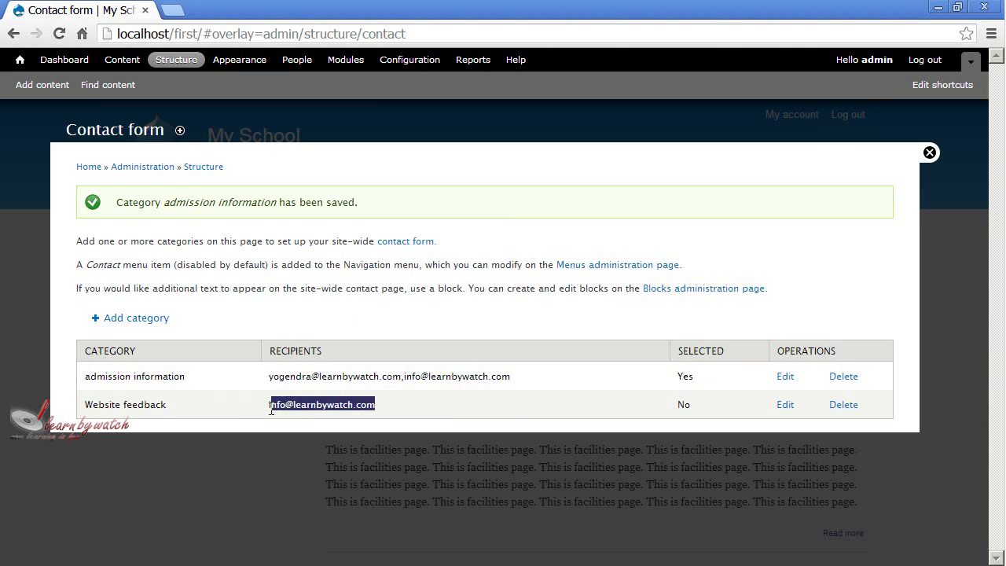
click(421, 409)
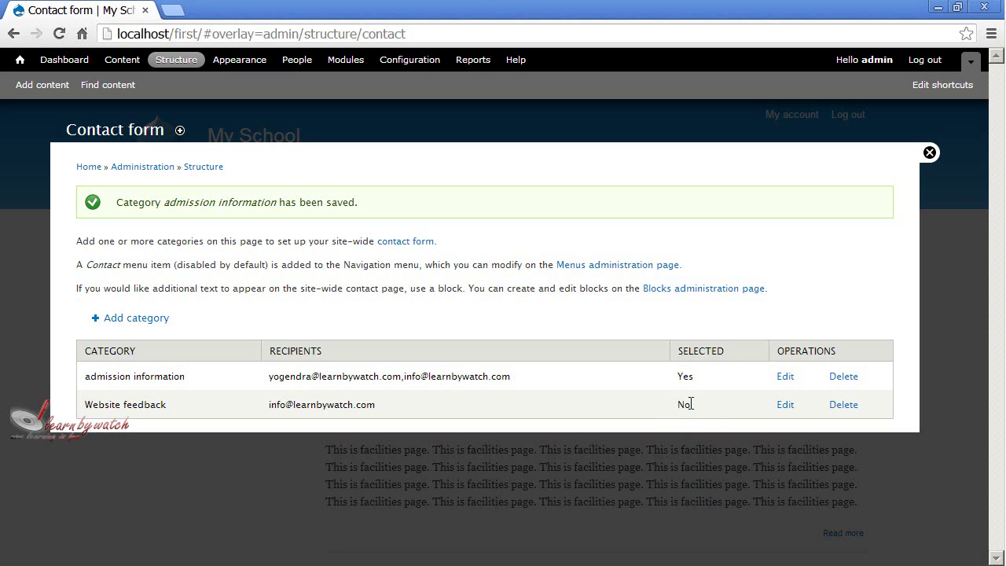
drag(692, 404, 679, 406)
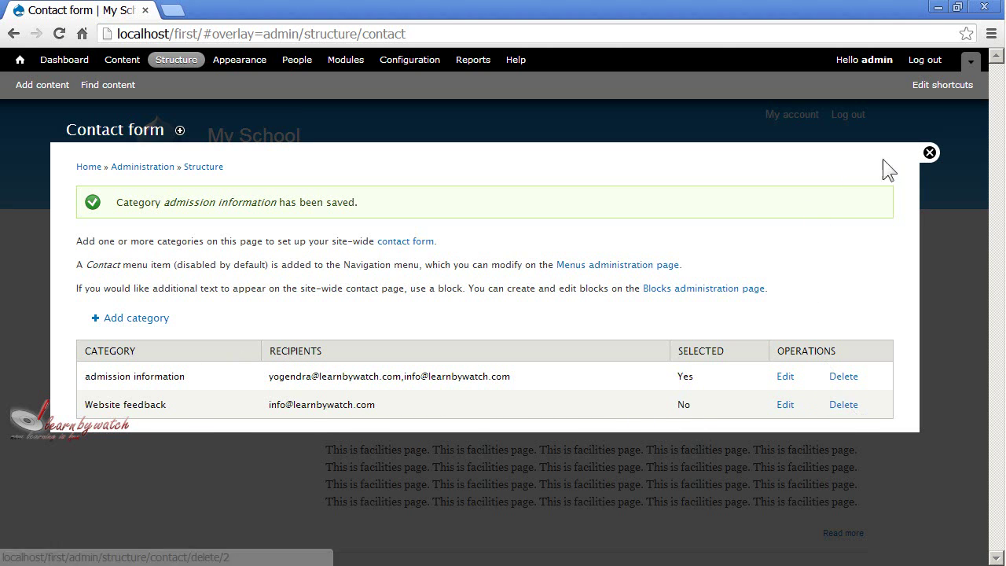
Close the admin overlay and load the site's page at localhost/first/contact
click(931, 153)
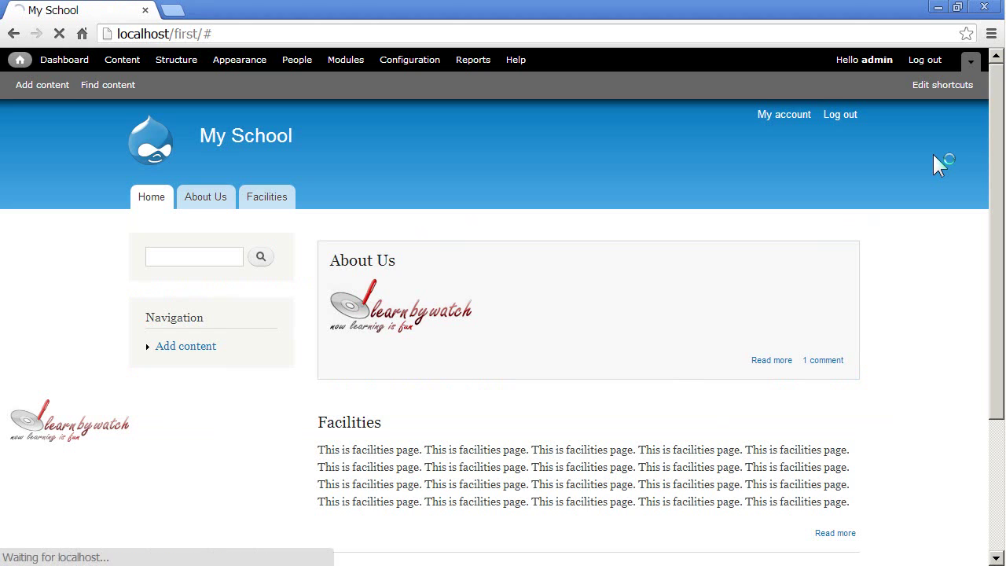
click(333, 33)
text(contact)
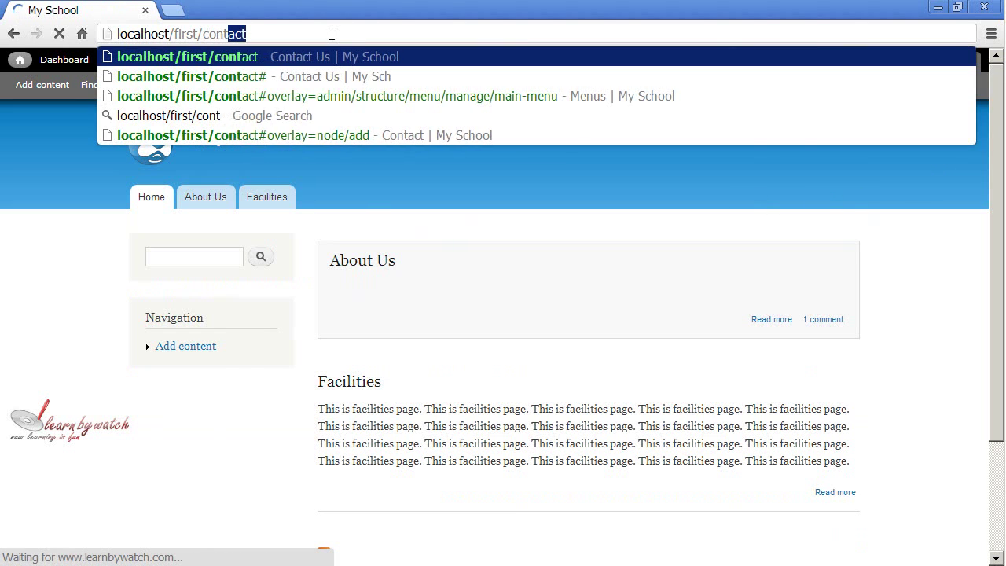
key(Return)
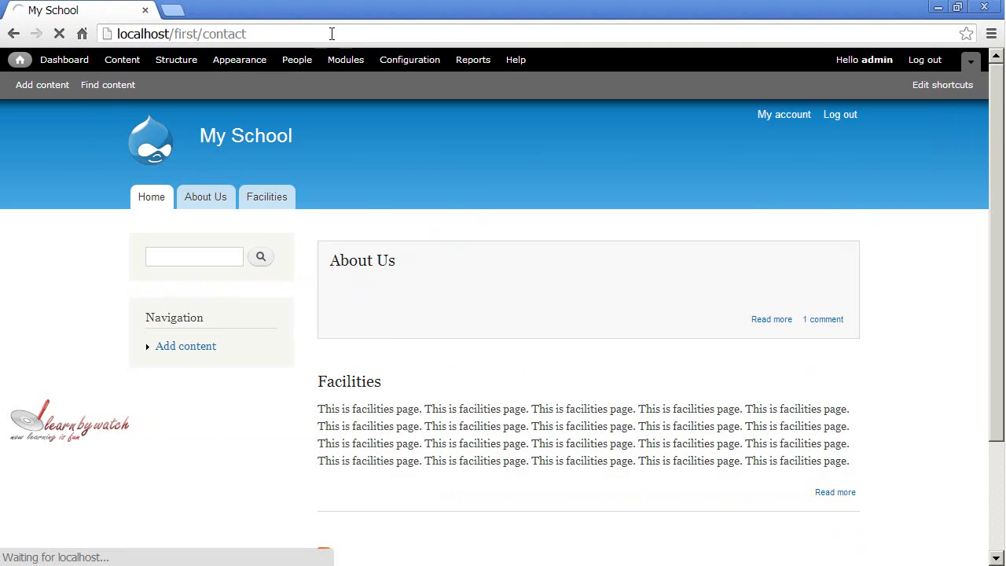
scroll(577, 249, down, 2)
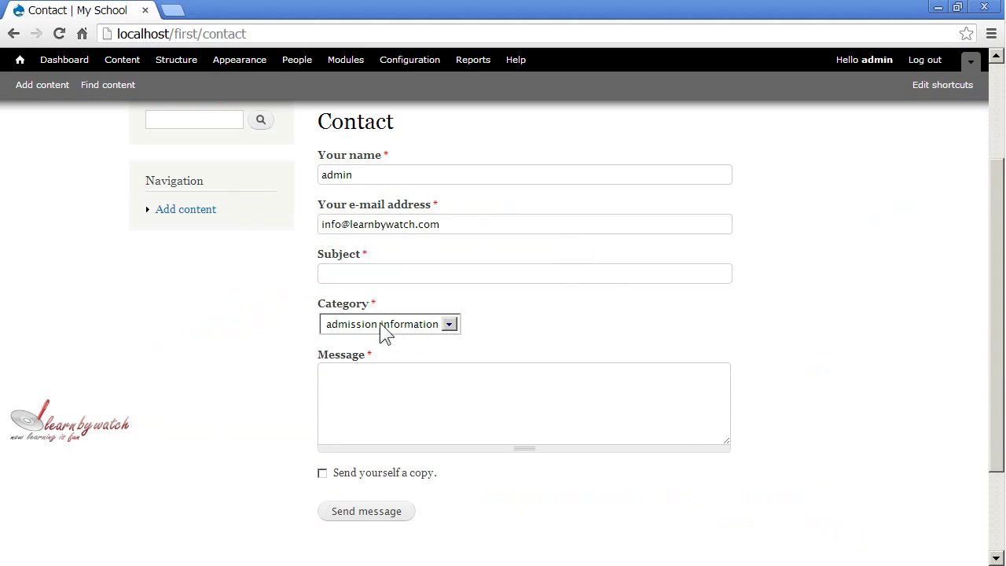
Check that the Category list offers both admission information and Website feedback
click(446, 325)
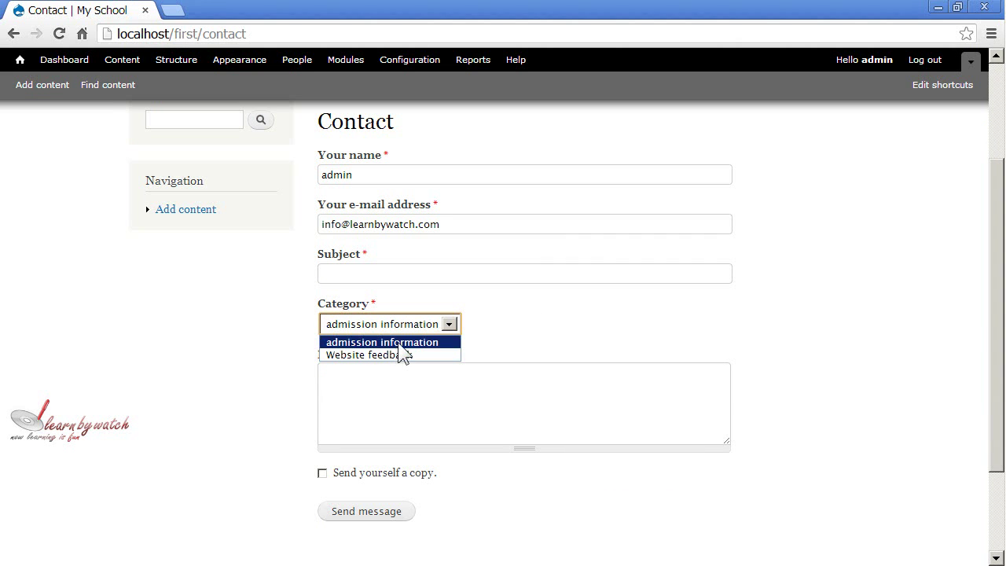
click(425, 343)
click(425, 331)
click(403, 343)
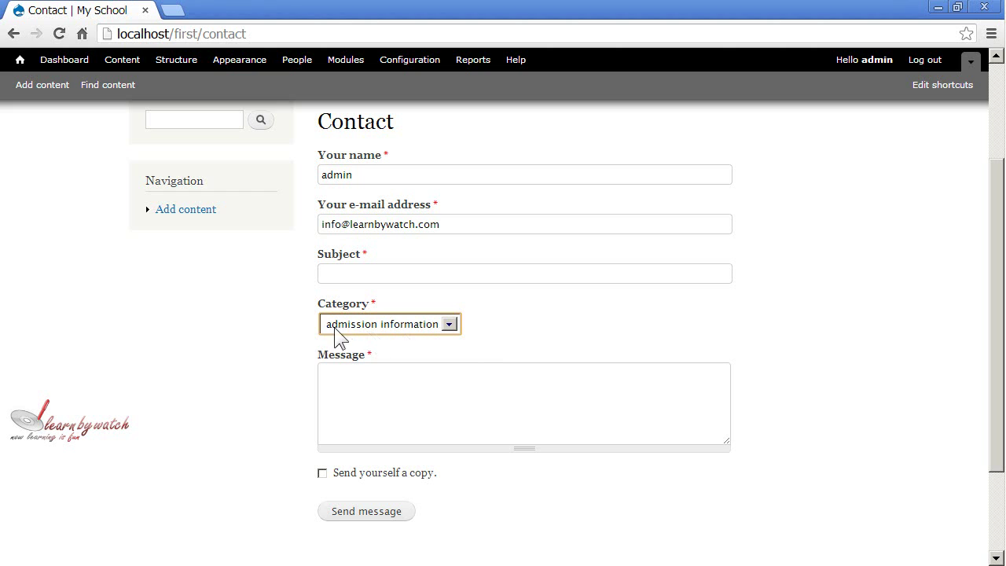
click(449, 326)
click(393, 355)
click(411, 329)
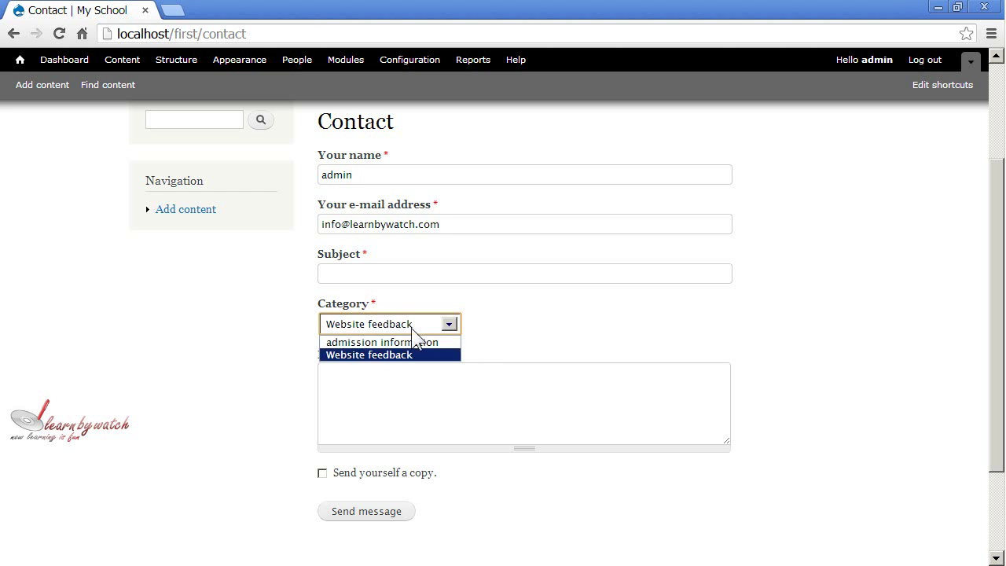
click(397, 342)
click(411, 327)
click(403, 355)
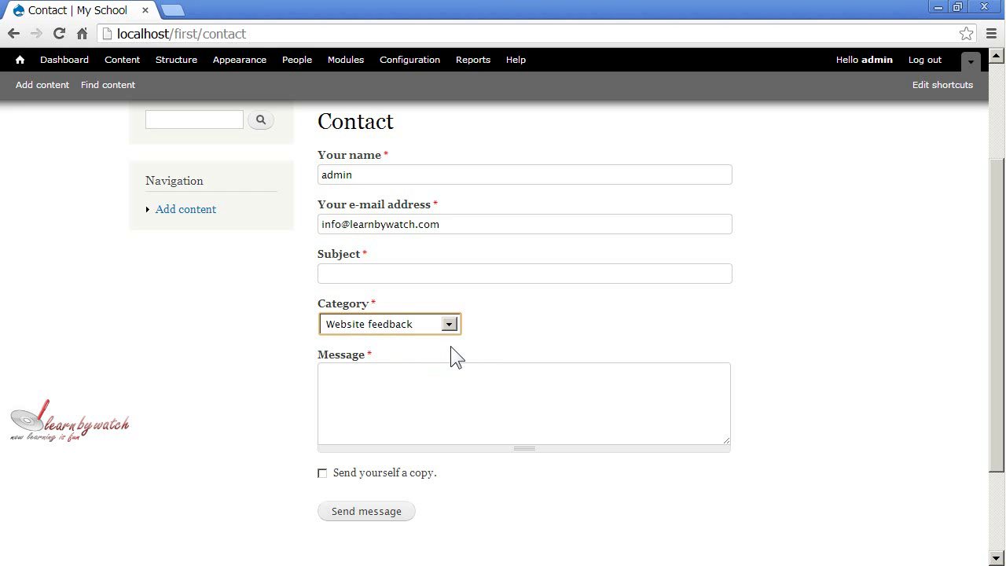
Leave Website feedback selected as the contact form's category
scroll(472, 336, up, 1)
scroll(464, 334, down, 2)
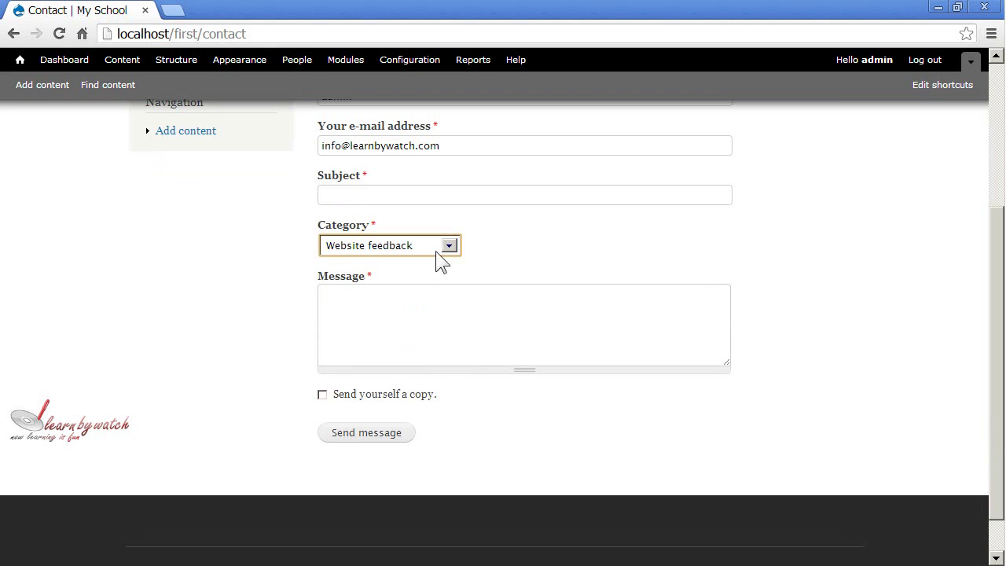
click(439, 252)
click(403, 276)
scroll(492, 272, up, 3)
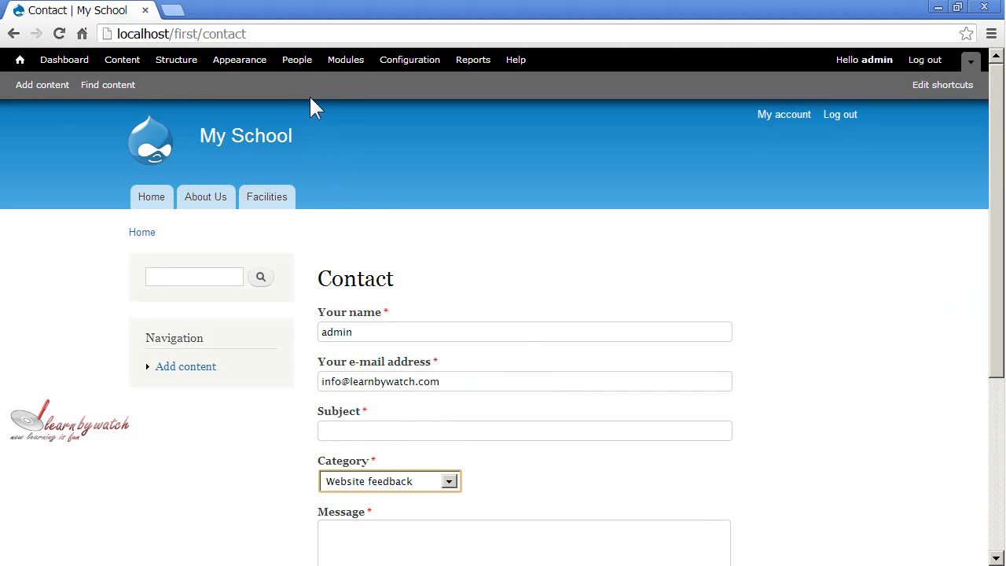
Go from Modules to the Contact module's settings and start adding a category
click(348, 61)
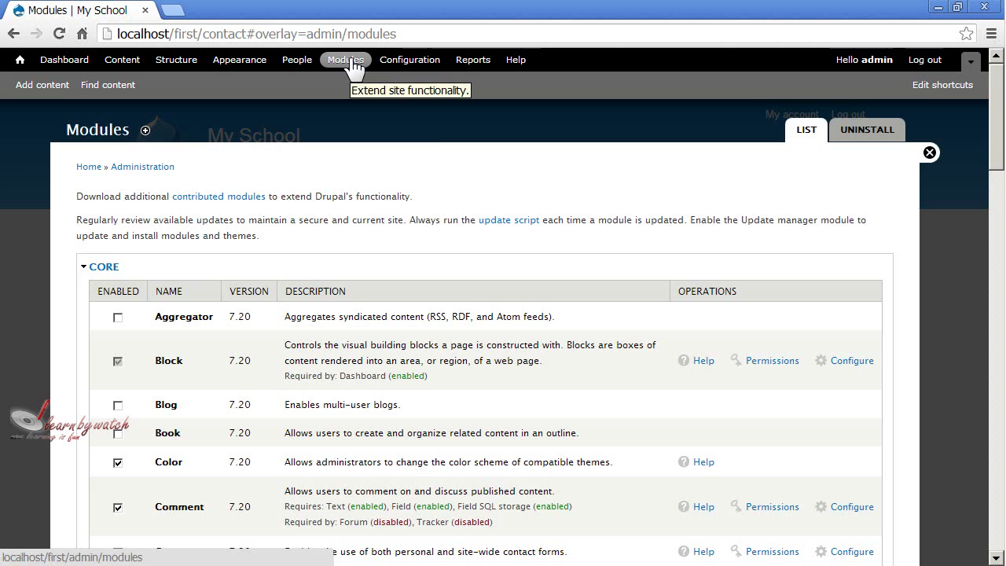
scroll(376, 393, down, 2)
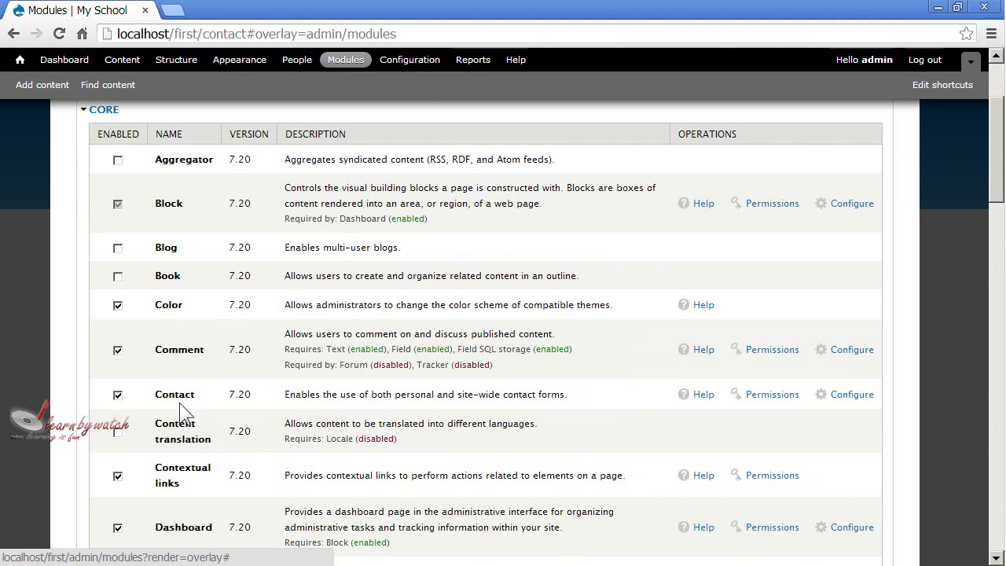
click(833, 400)
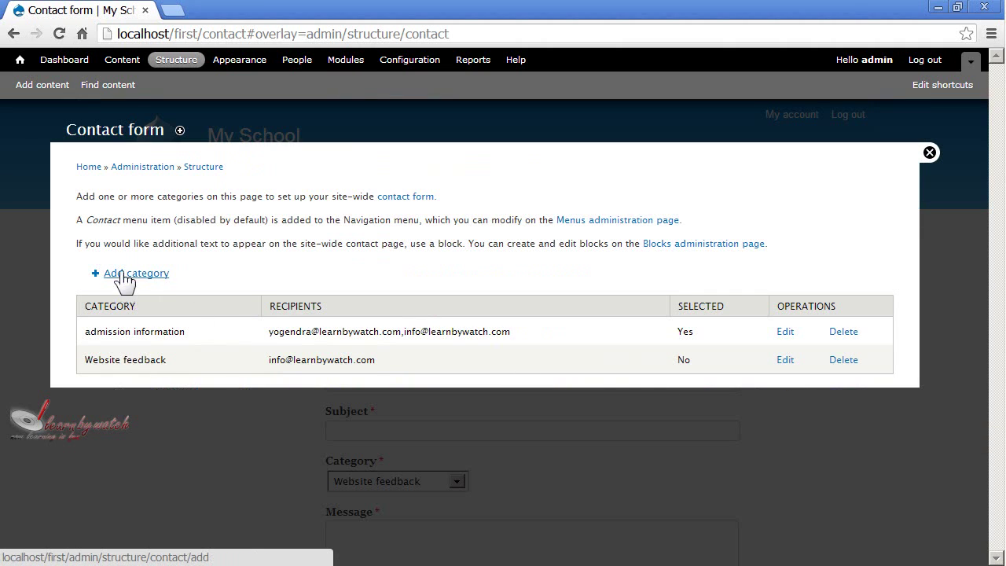
click(125, 274)
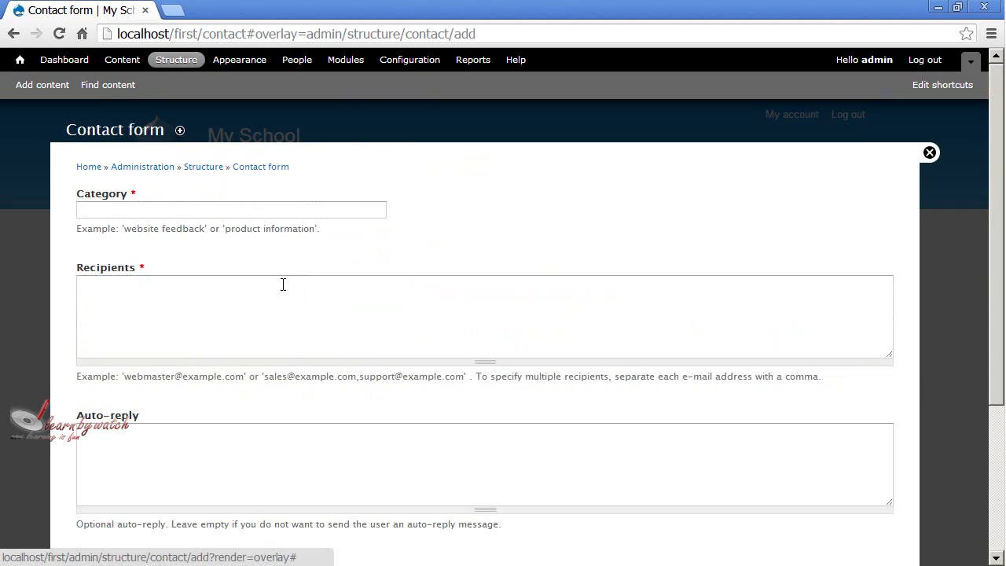
Create the 'about annual function' category with the school manager's e-mail as recipient and save
click(181, 209)
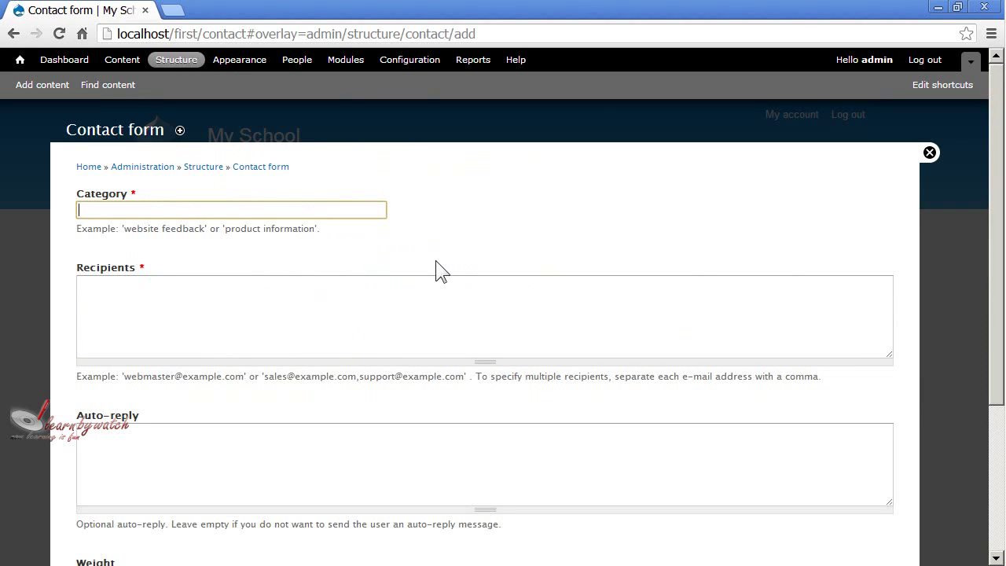
text(about)
text(annual function)
key(Tab)
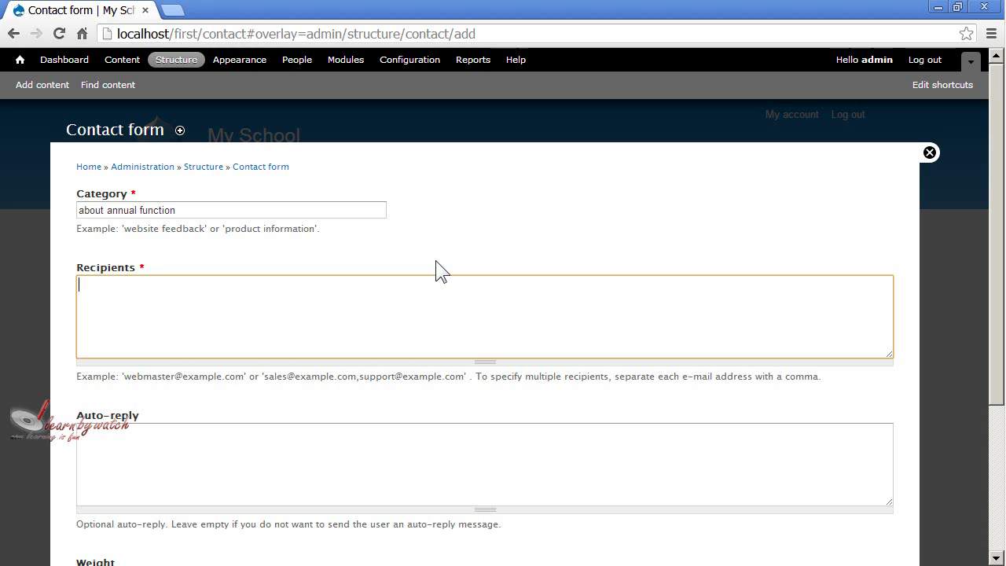
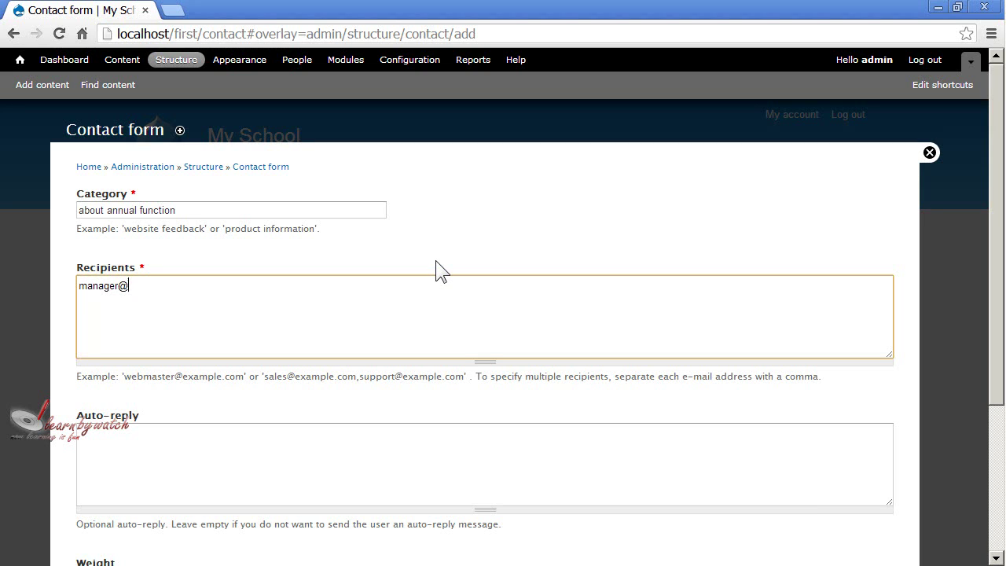
key(Tab)
scroll(594, 321, down, 2)
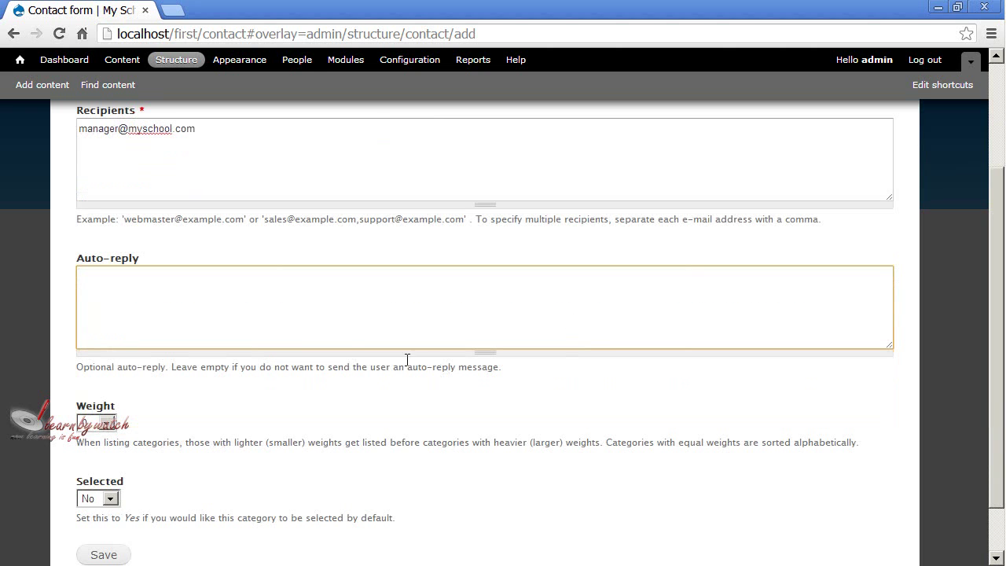
scroll(246, 322, down, 1)
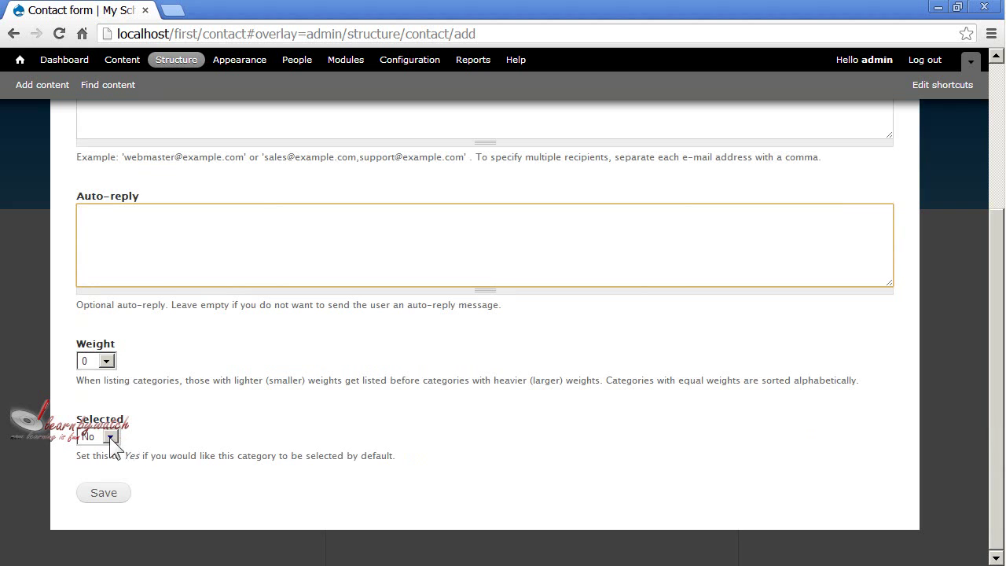
click(107, 494)
Review the three categories in the overview table, then return to the Contact page
scroll(301, 447, up, 2)
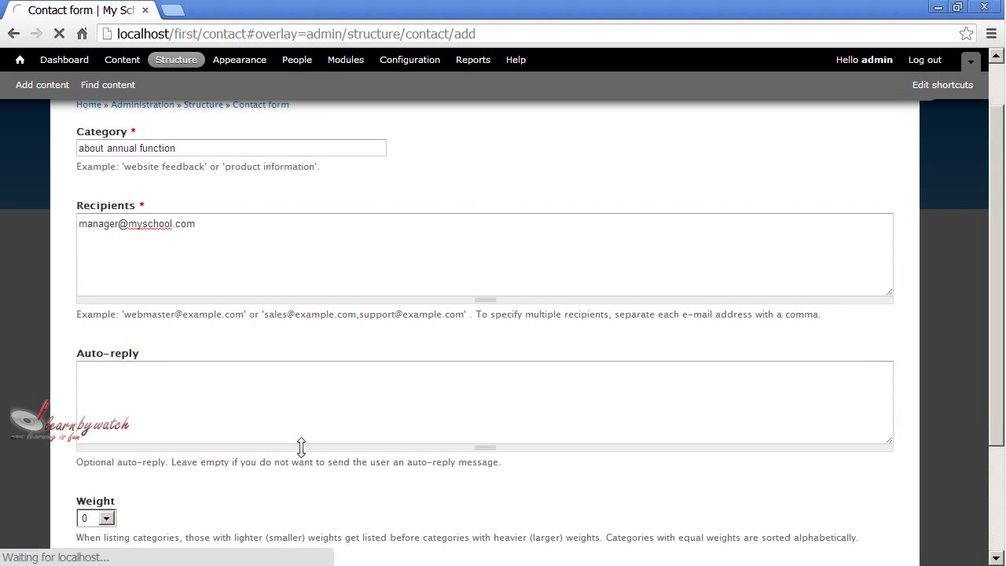
scroll(301, 452, down, 1)
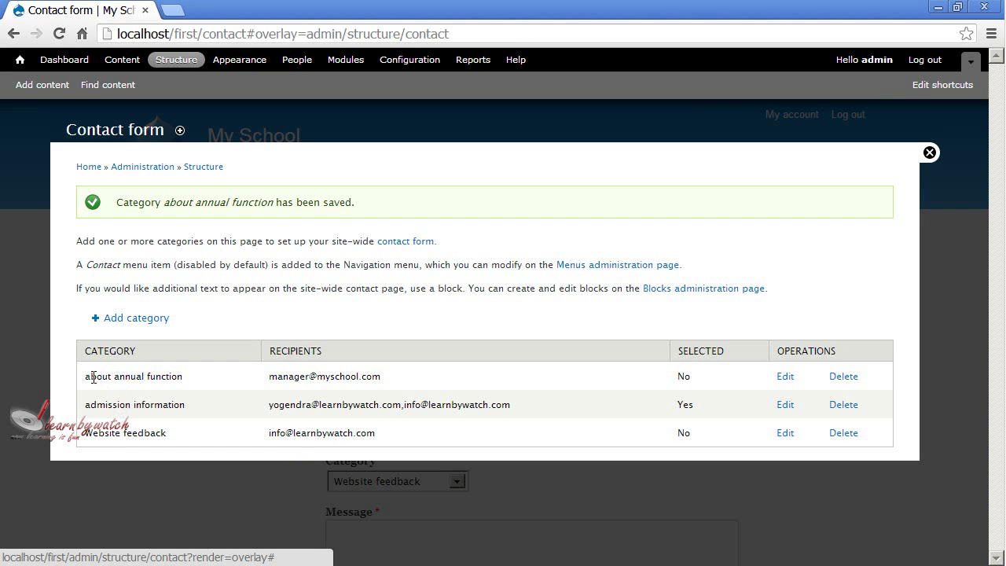
drag(91, 375, 170, 376)
drag(95, 404, 200, 410)
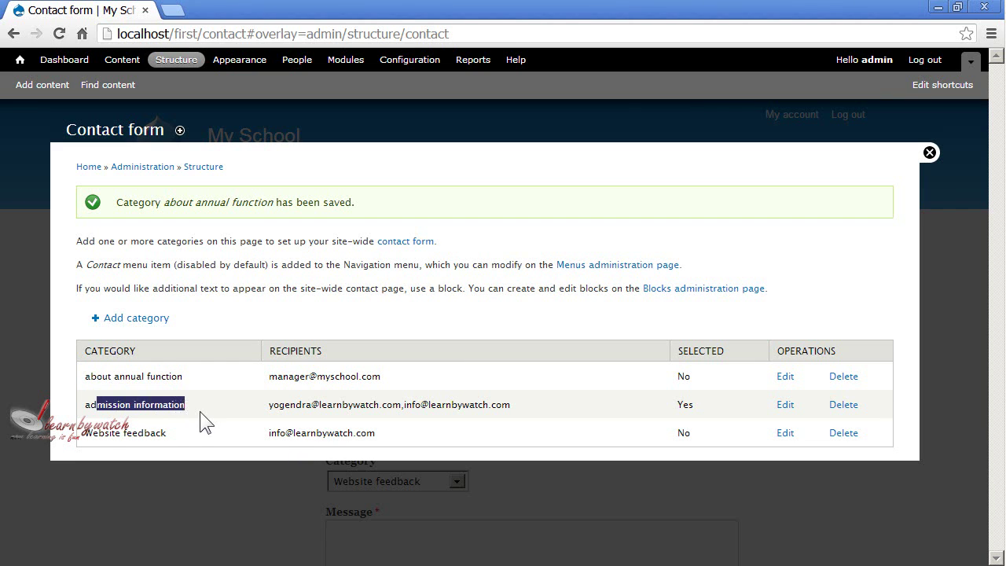
click(118, 436)
drag(118, 436, 171, 436)
click(371, 435)
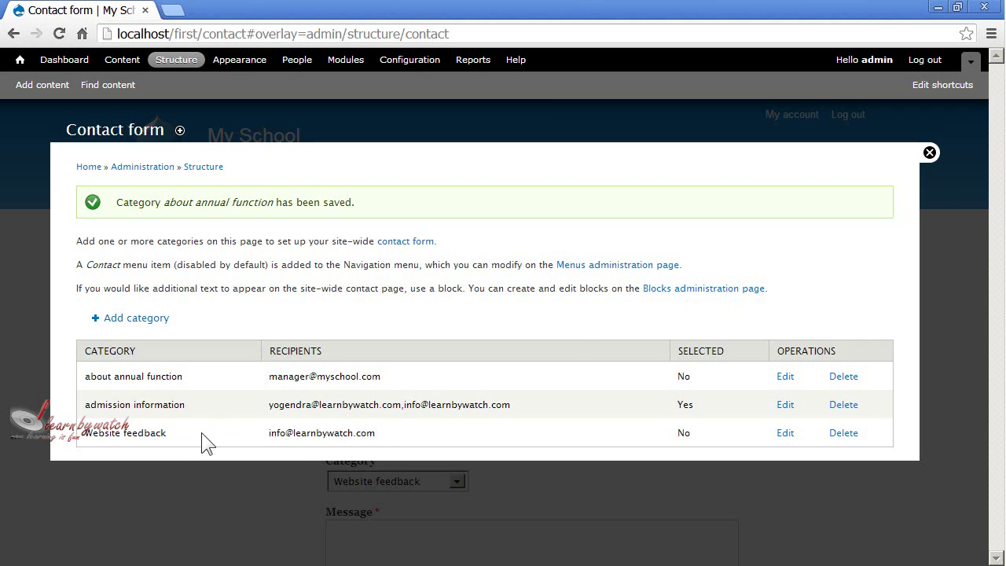
drag(116, 406, 673, 415)
click(701, 410)
click(929, 152)
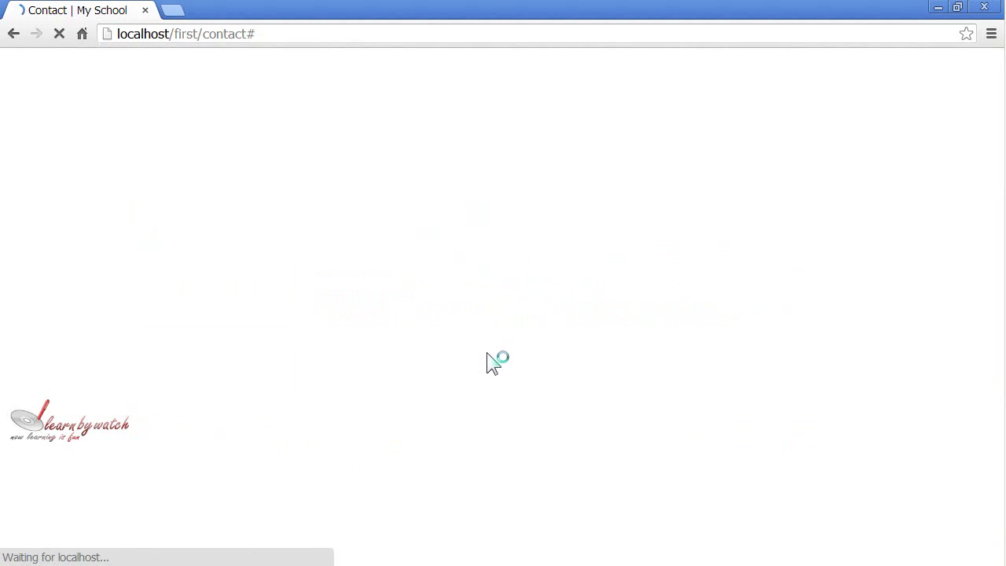
scroll(446, 362, down, 2)
Select 'about annual function' in the contact form's Category list, then go to Modules
click(404, 325)
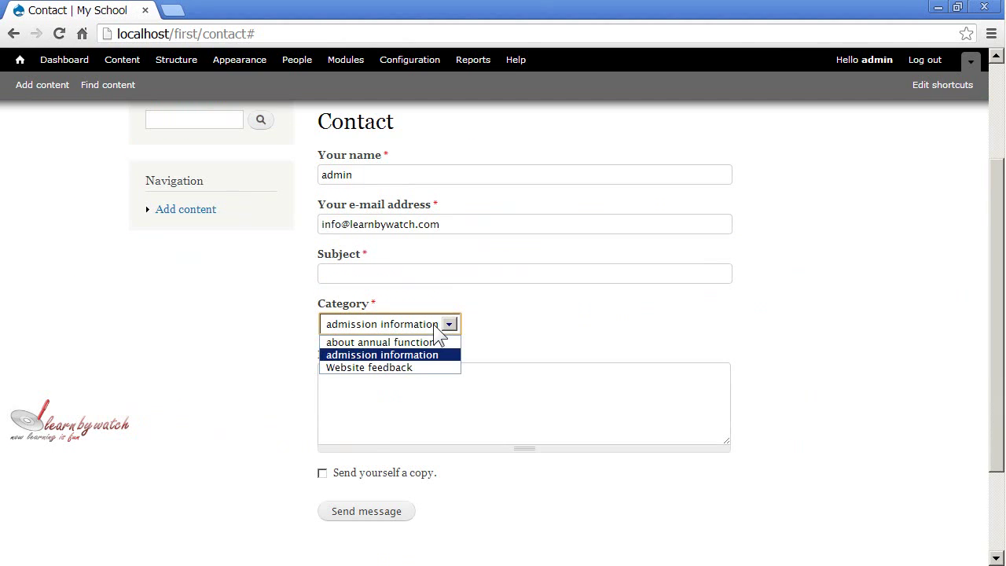
click(413, 355)
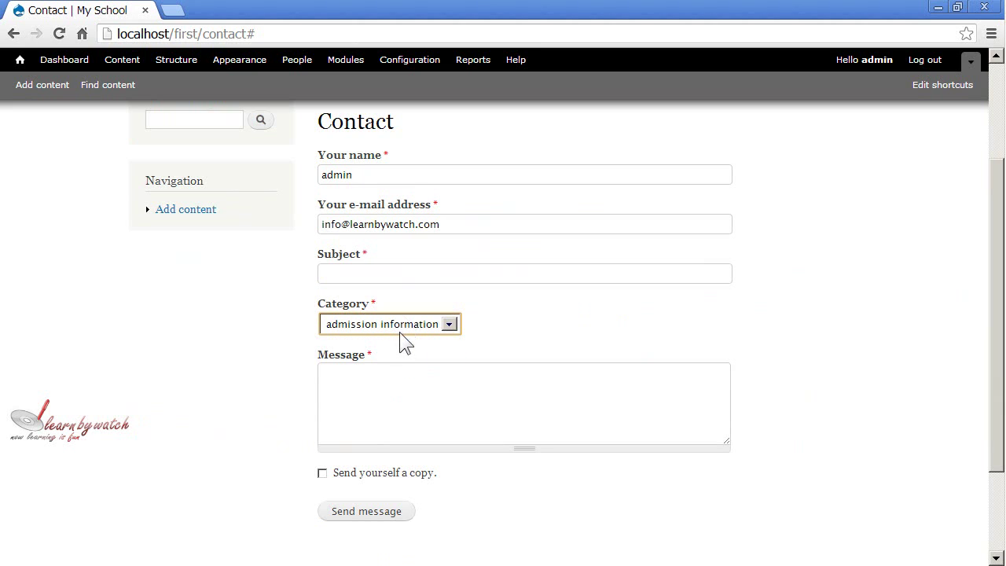
click(402, 326)
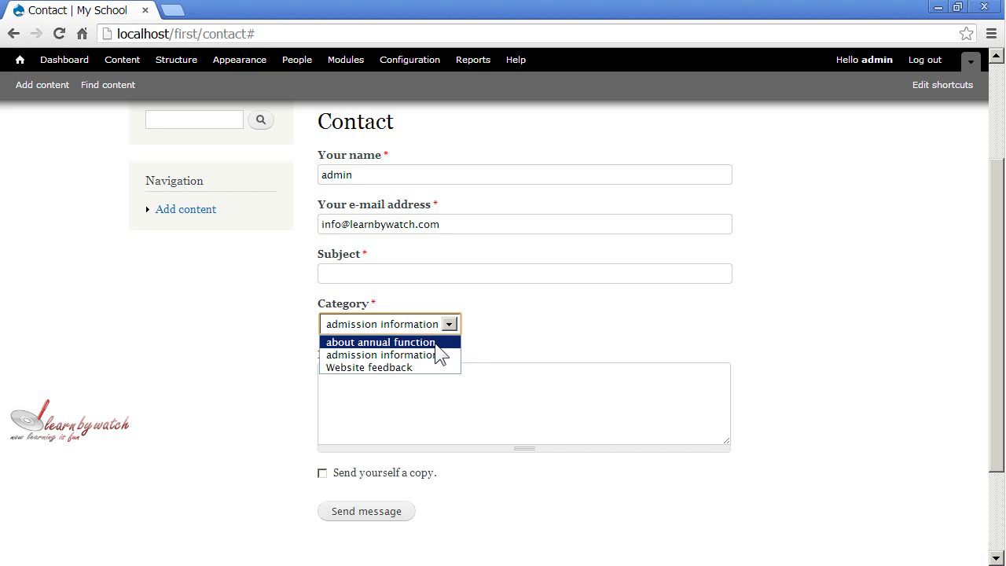
click(435, 343)
click(426, 328)
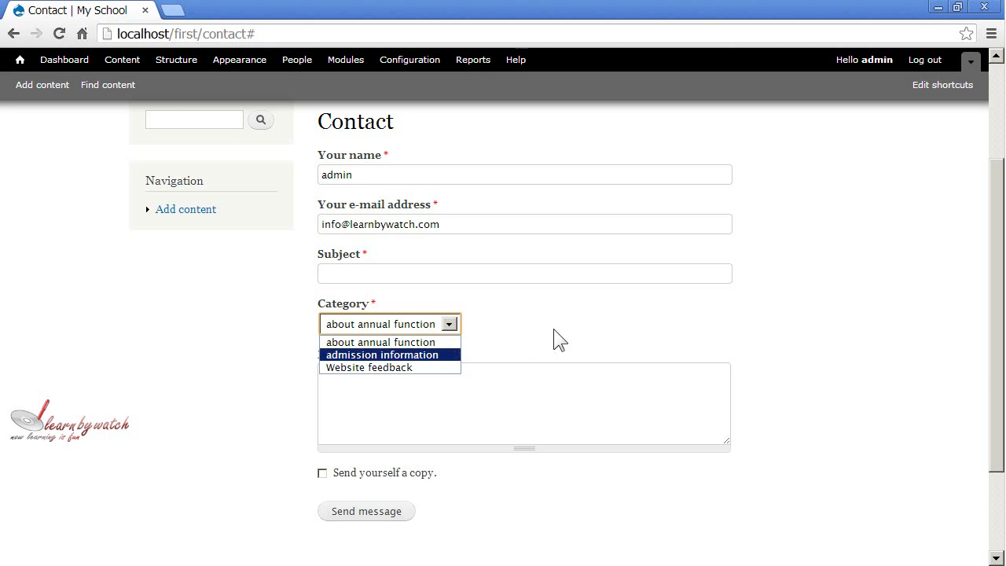
scroll(550, 346, up, 2)
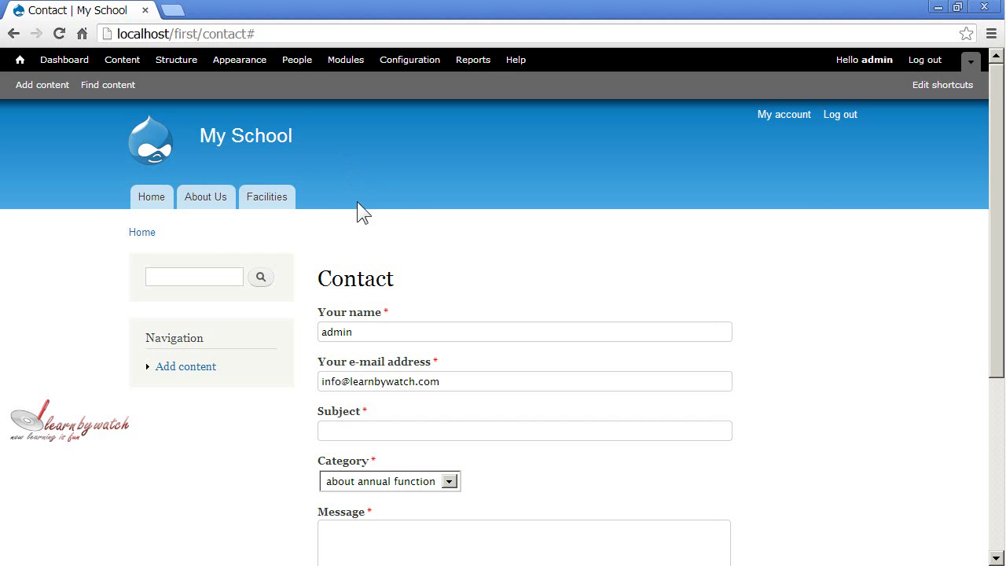
scroll(446, 328, down, 2)
scroll(397, 275, up, 2)
click(334, 61)
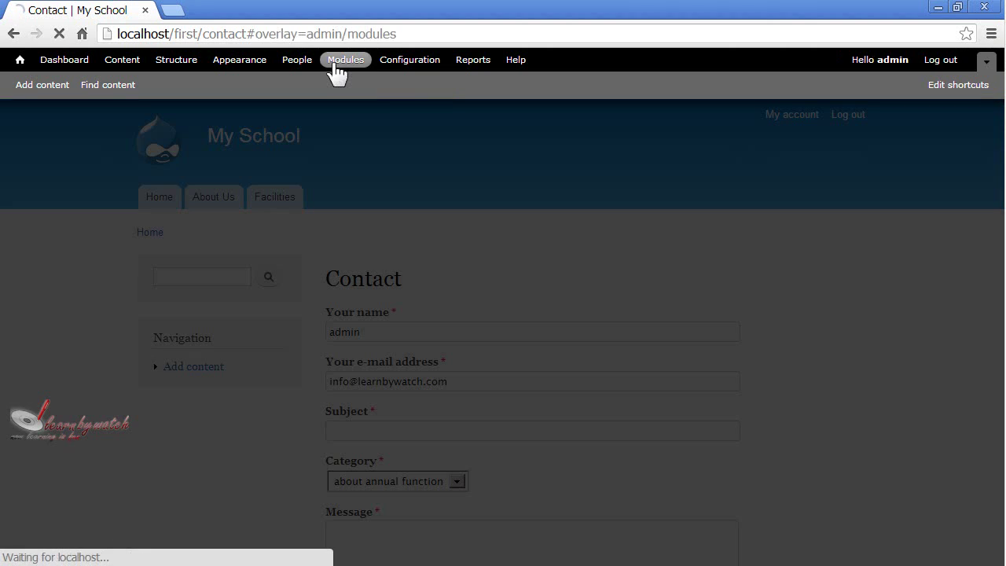
Edit 'about annual function' to weight 2, save it, and return to the Contact page
scroll(464, 550, down, 1)
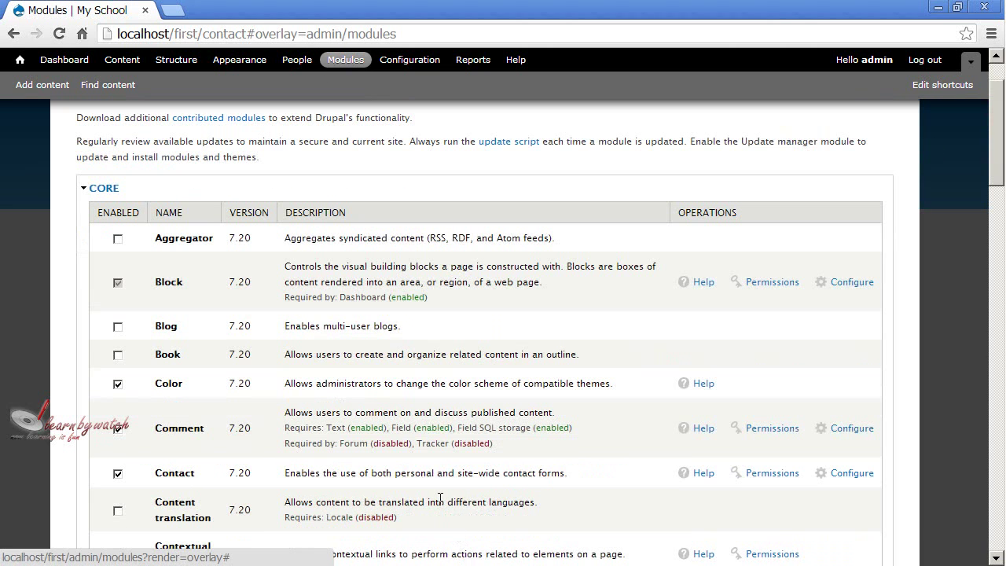
click(869, 479)
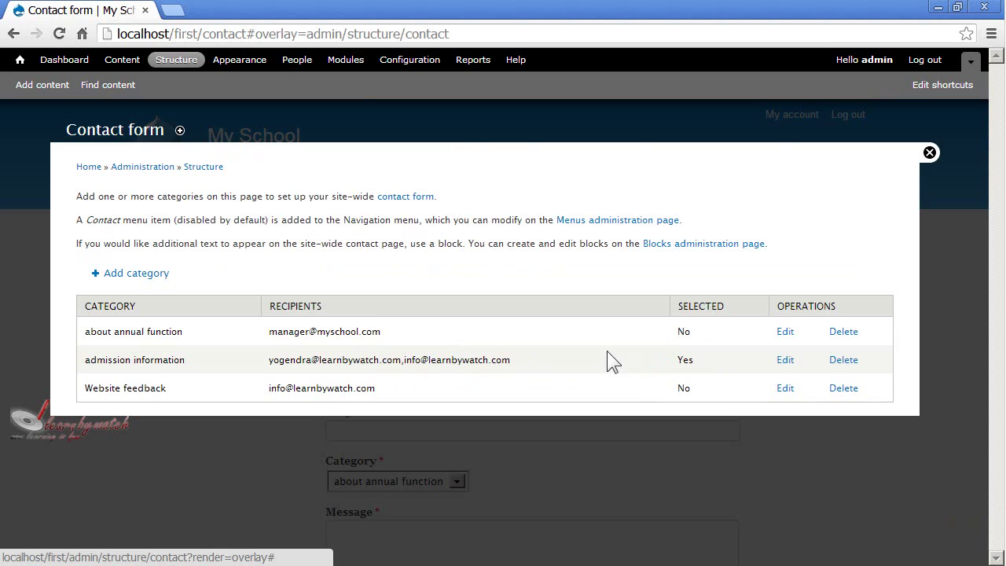
drag(91, 331, 171, 330)
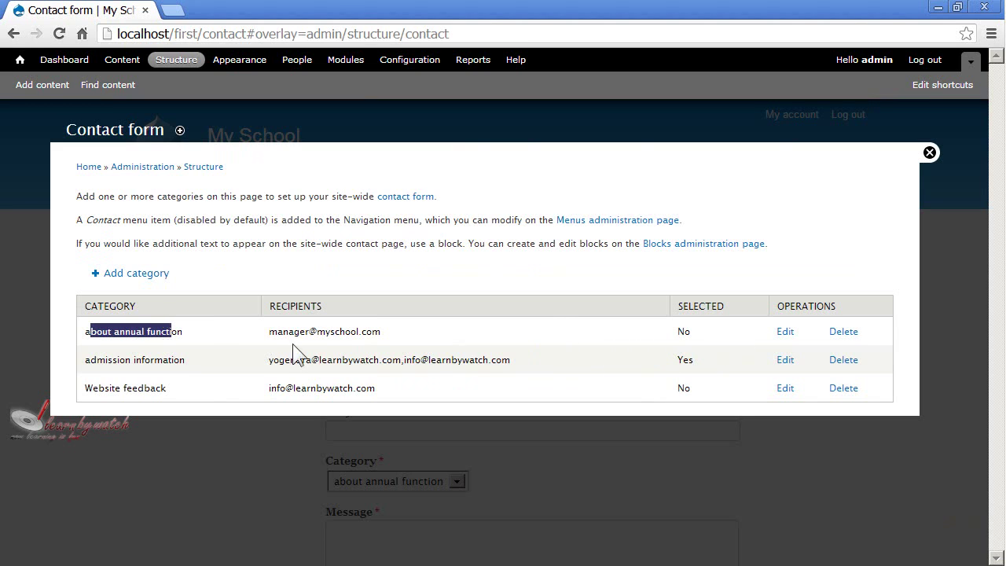
click(785, 333)
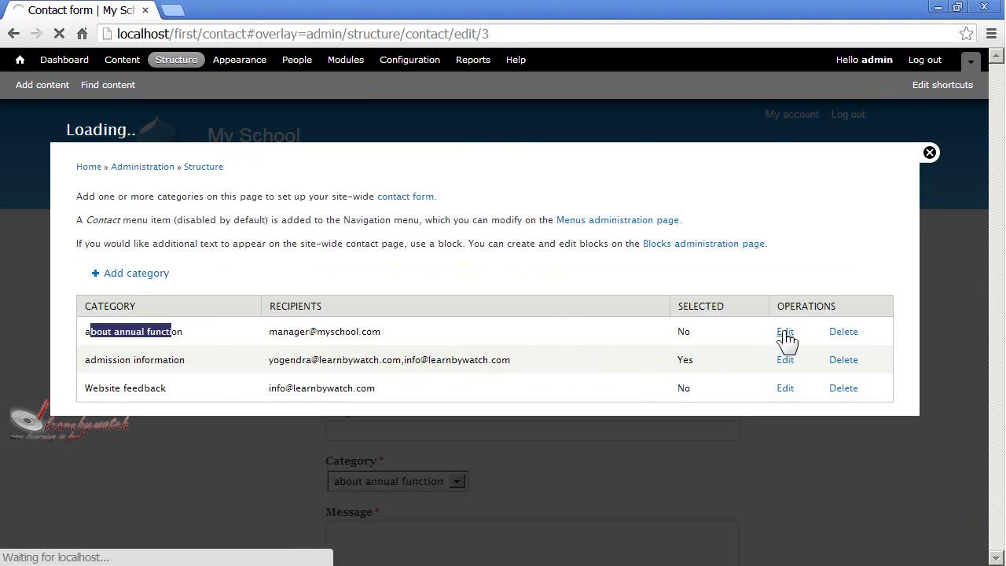
scroll(399, 290, down, 4)
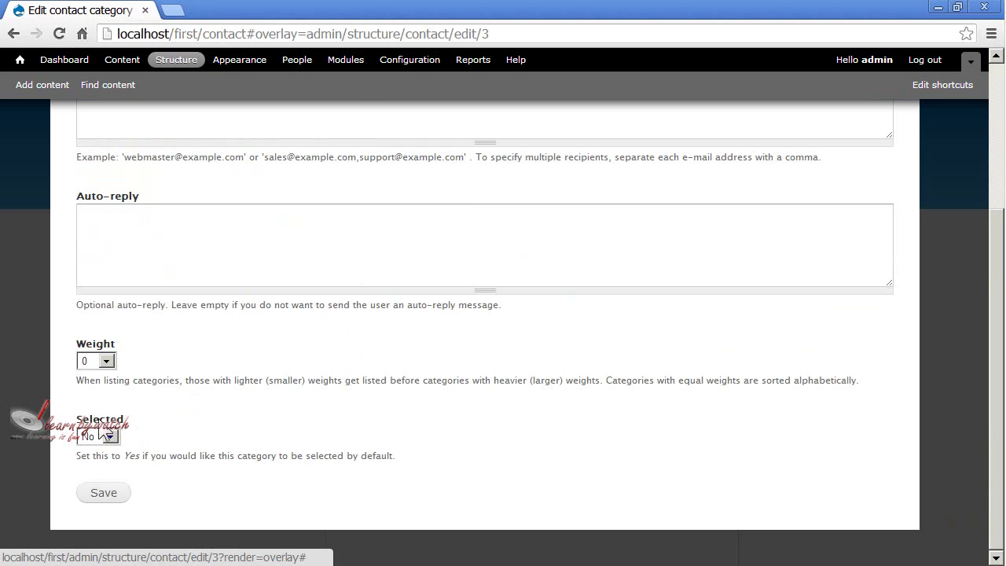
click(106, 361)
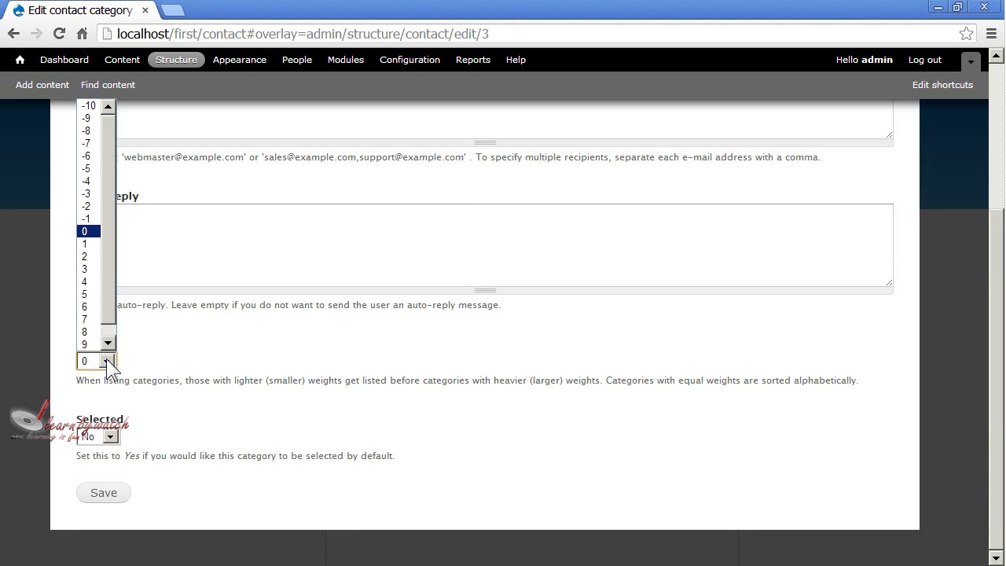
click(88, 257)
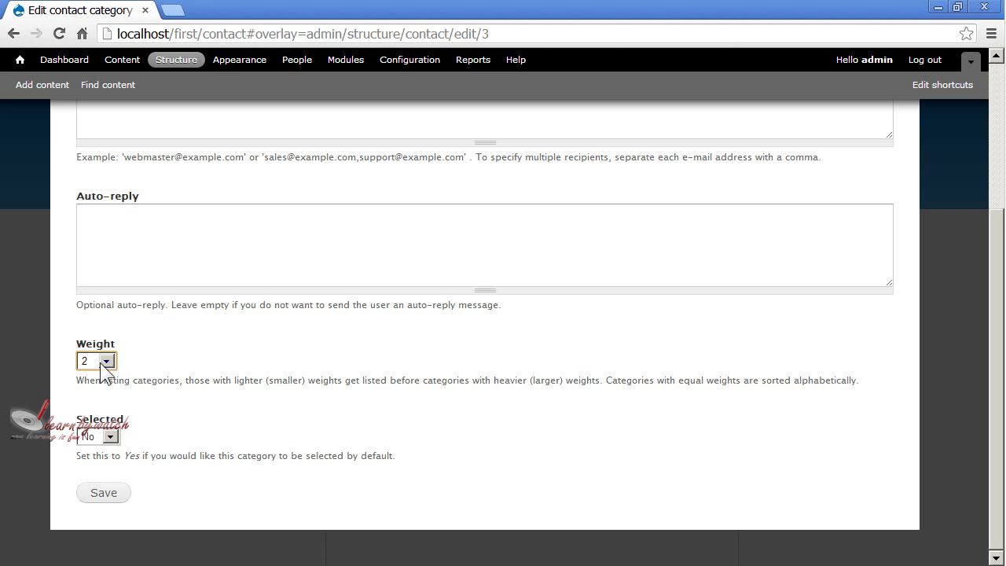
click(108, 495)
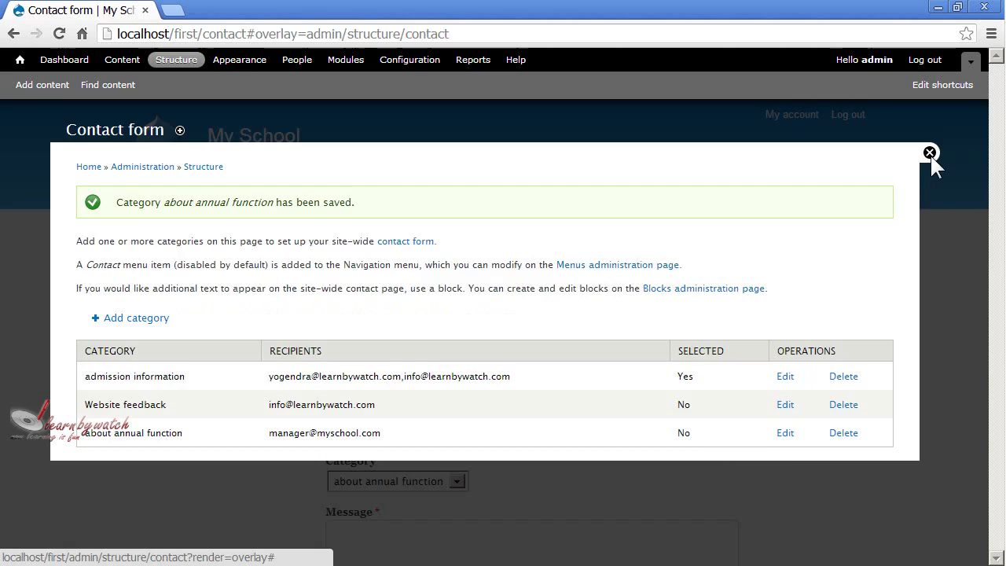
click(930, 154)
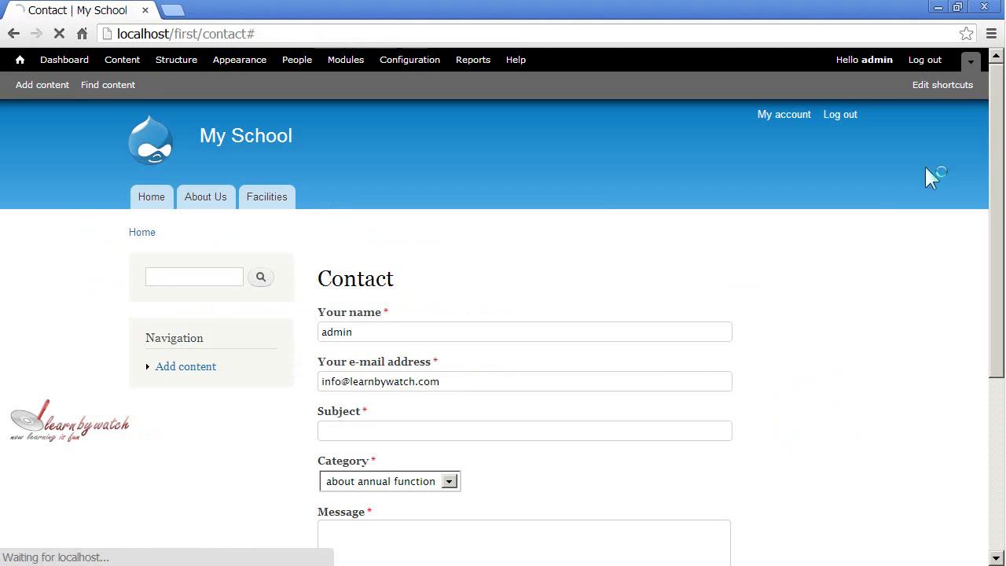
scroll(495, 339, down, 2)
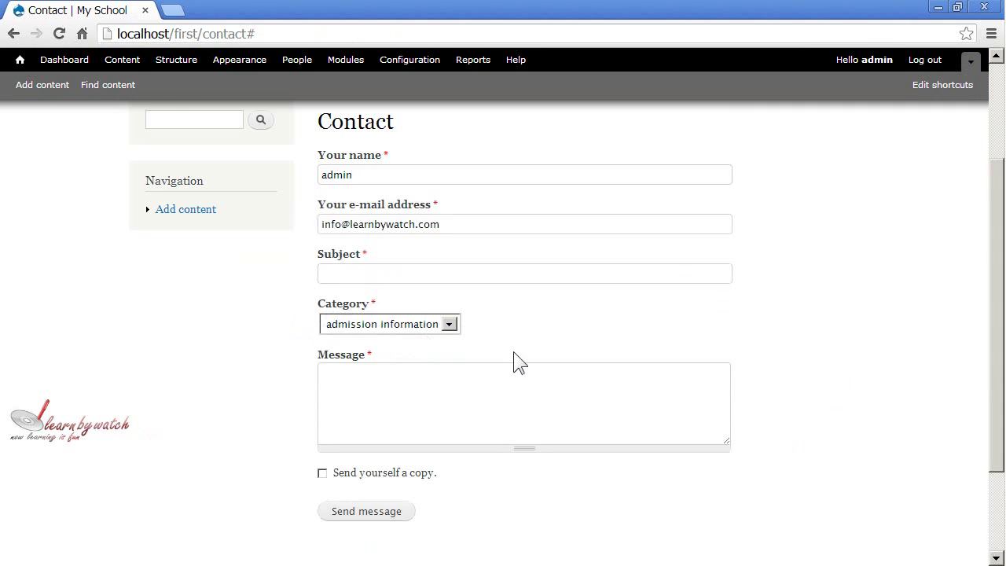
scroll(513, 352, down, 2)
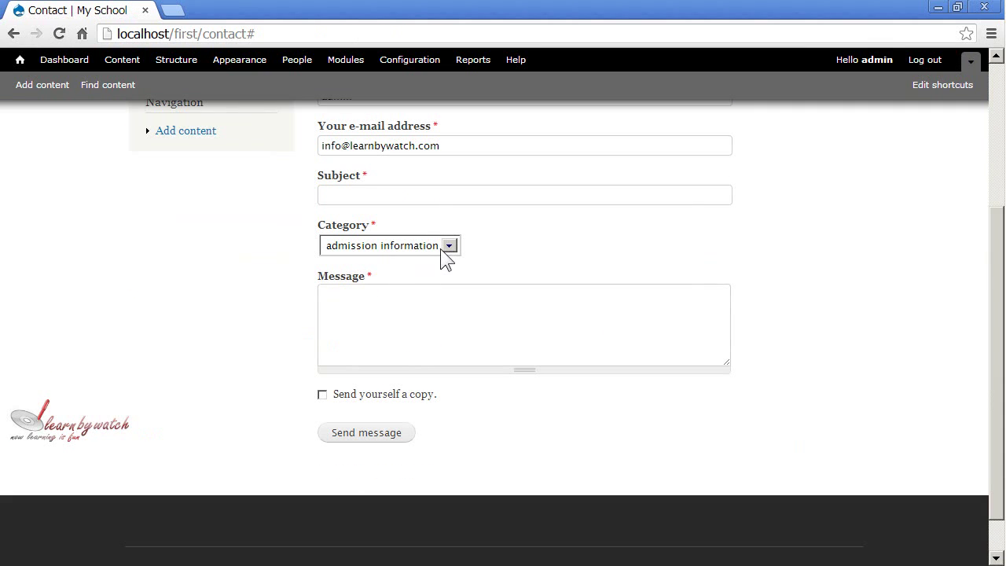
click(444, 249)
click(450, 244)
click(451, 245)
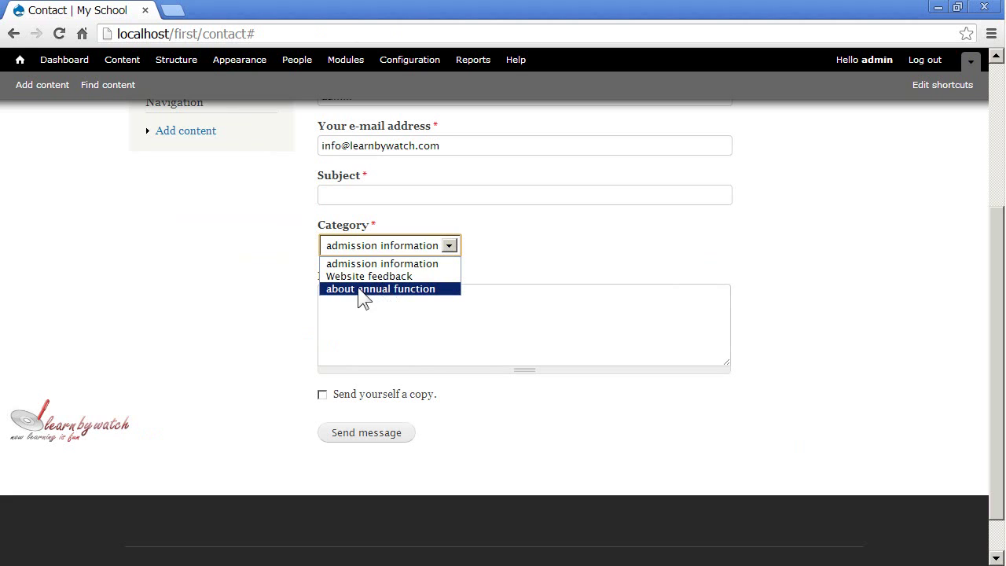
click(436, 250)
click(448, 242)
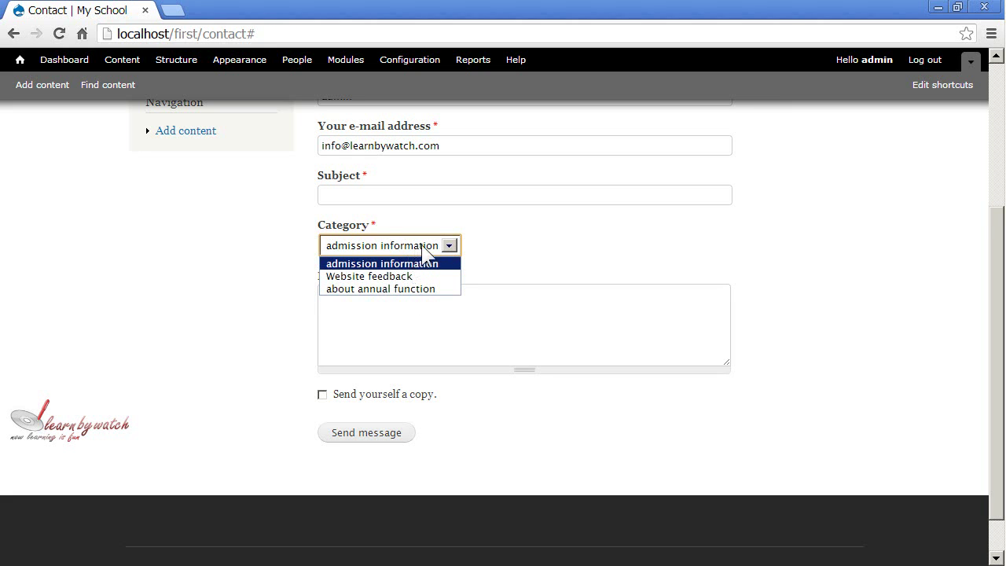
click(438, 245)
scroll(472, 244, up, 3)
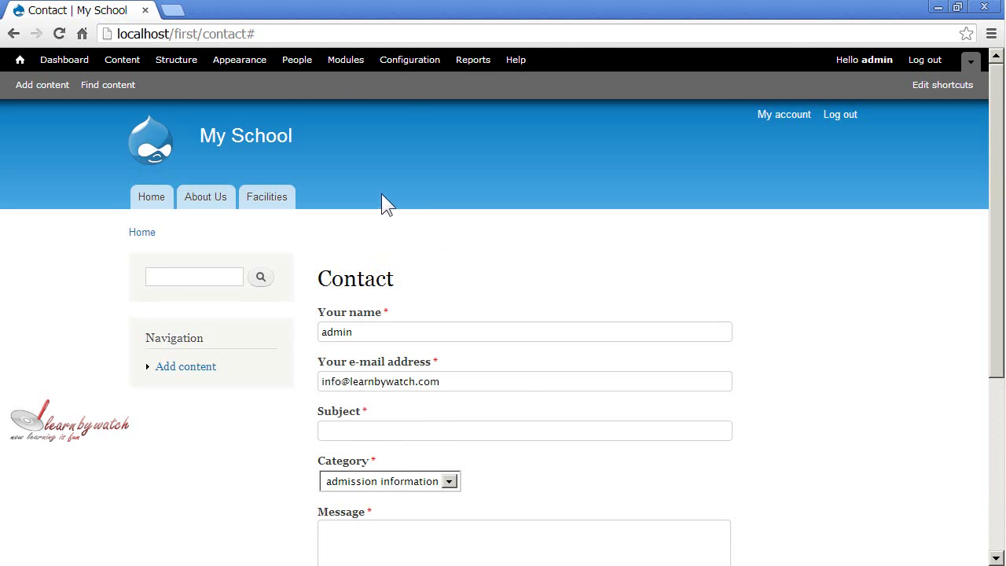
scroll(381, 196, down, 1)
scroll(387, 197, up, 1)
drag(321, 278, 422, 306)
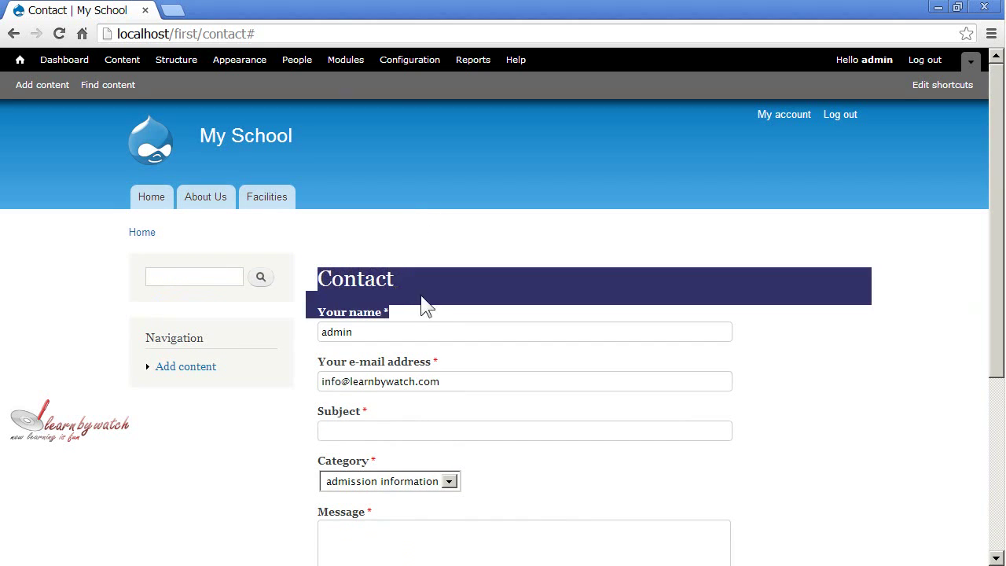
click(422, 306)
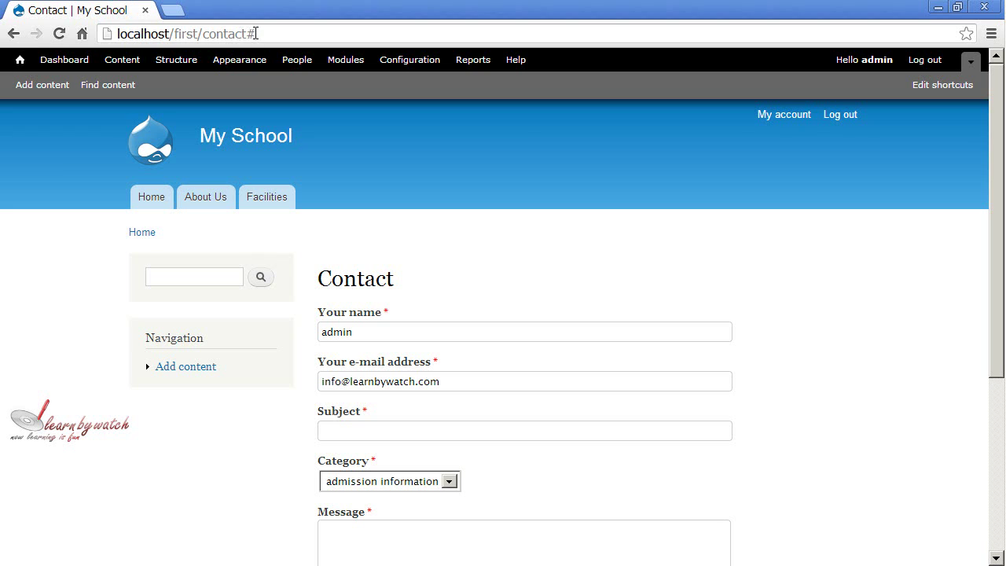